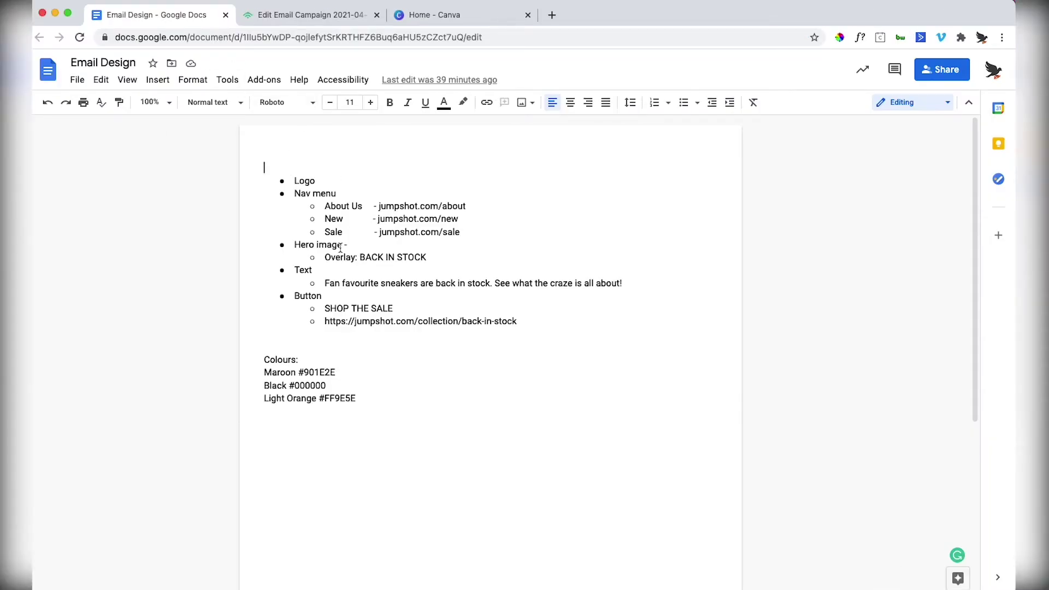
Step: Switch from the Klaviyo campaign tab over to the Canva home page
click(317, 15)
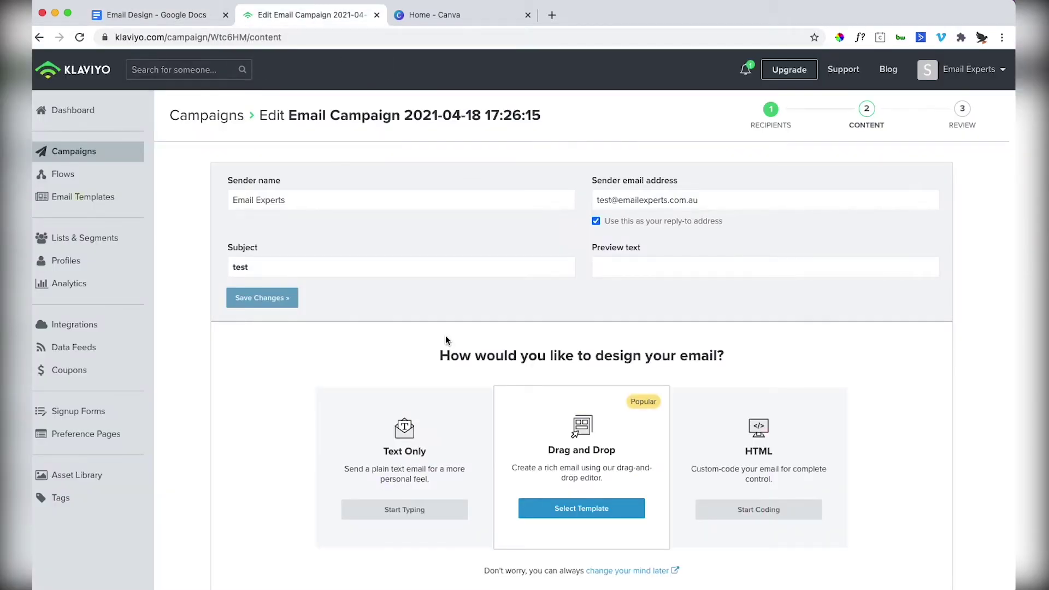
click(462, 18)
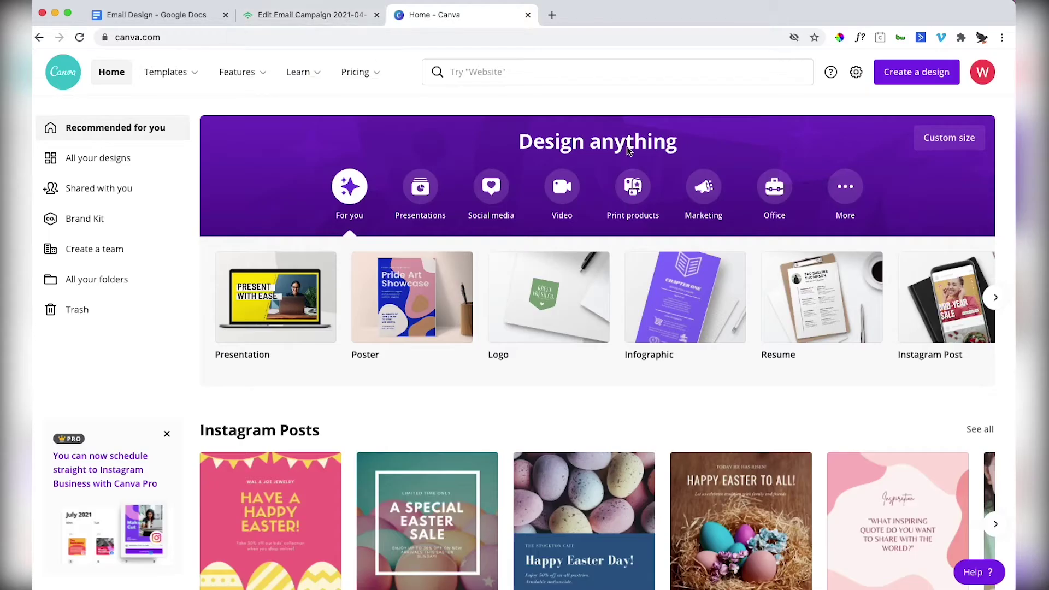
Step: Create a new custom-size Canva design of 900 × 900 px
click(918, 73)
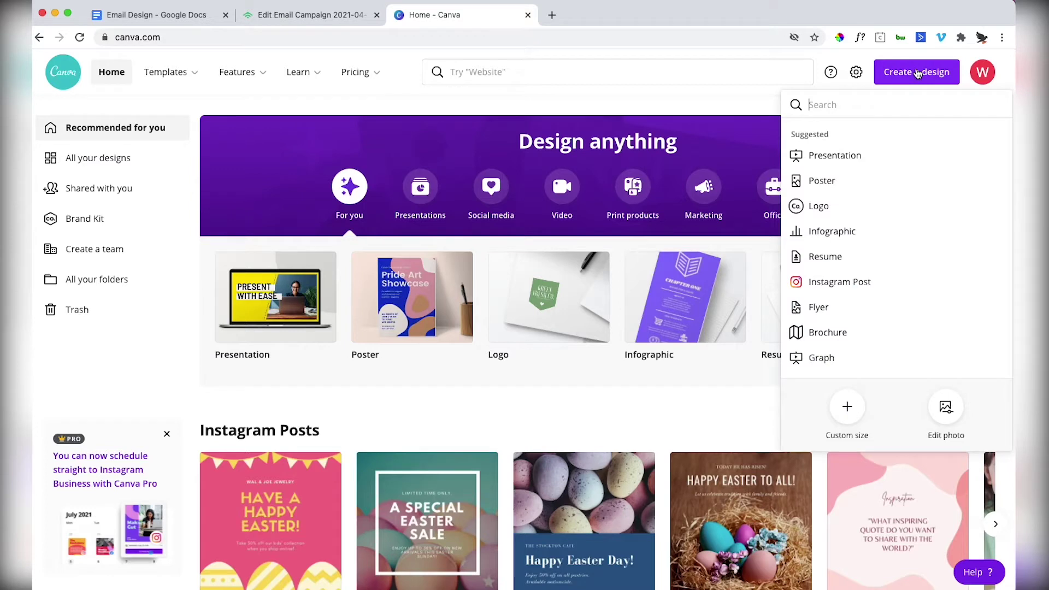
click(847, 407)
double_click(816, 141)
key(BackSpace)
text(900)
key(Tab)
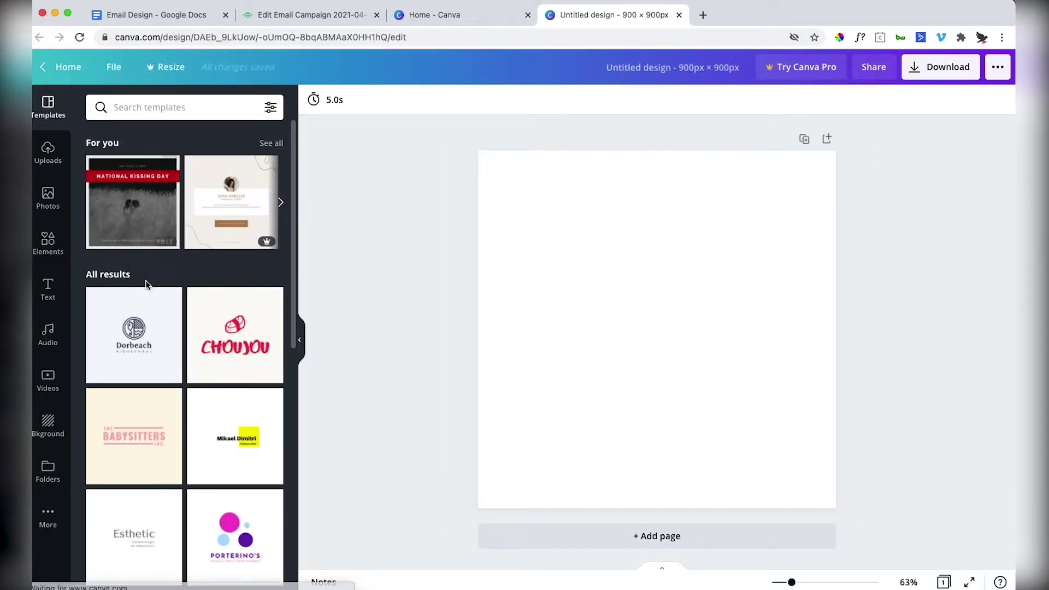
Step: Add a 'square gradient' element and stretch it to fill the whole page
click(48, 244)
click(164, 112)
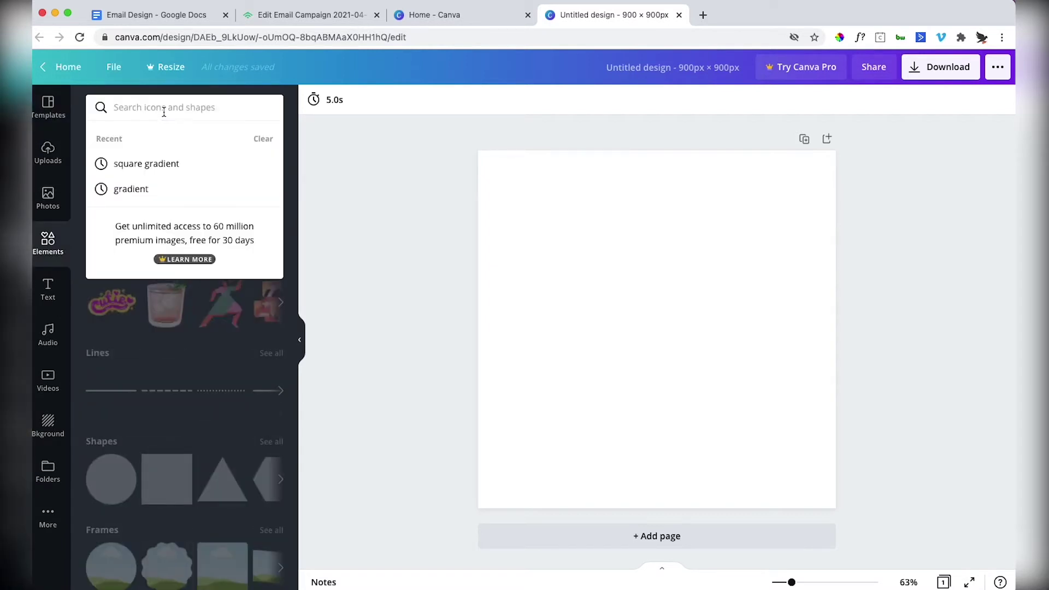
text(square )
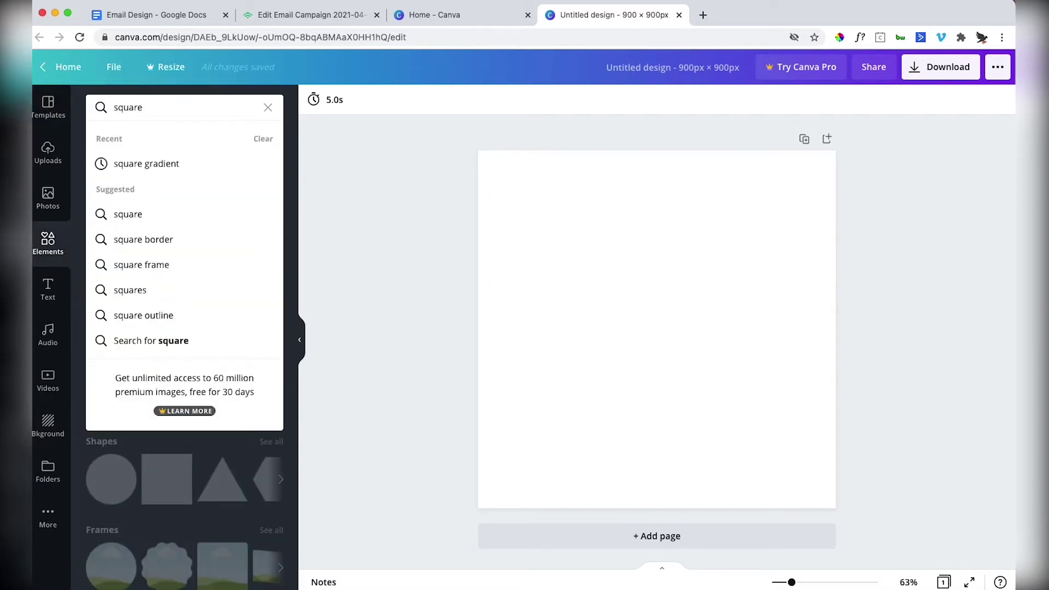
text(gradient)
key(Return)
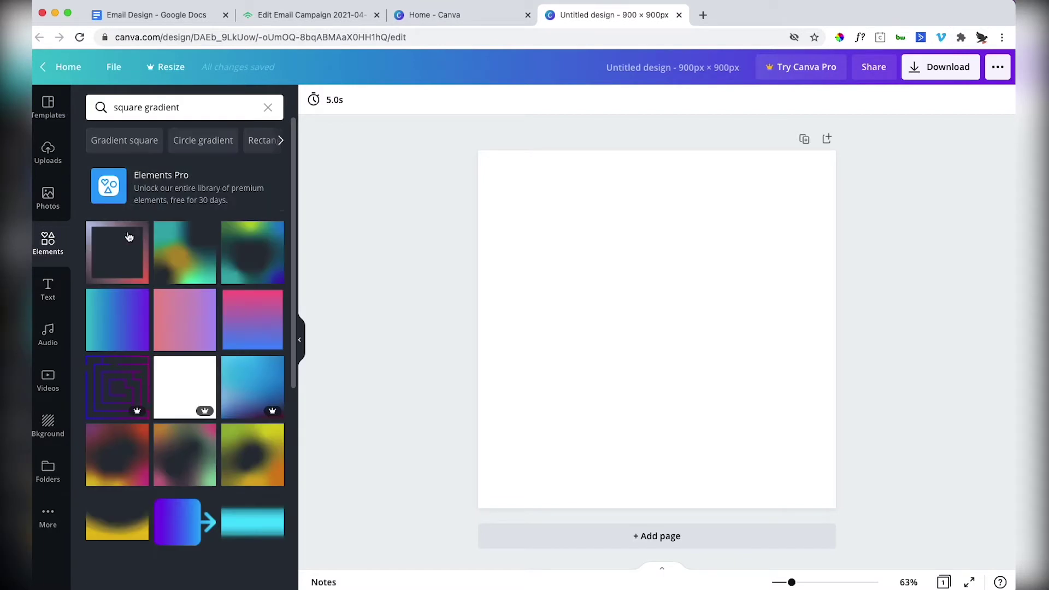
click(125, 327)
drag(670, 370, 564, 244)
drag(621, 292, 835, 509)
drag(657, 532, 421, 330)
click(385, 271)
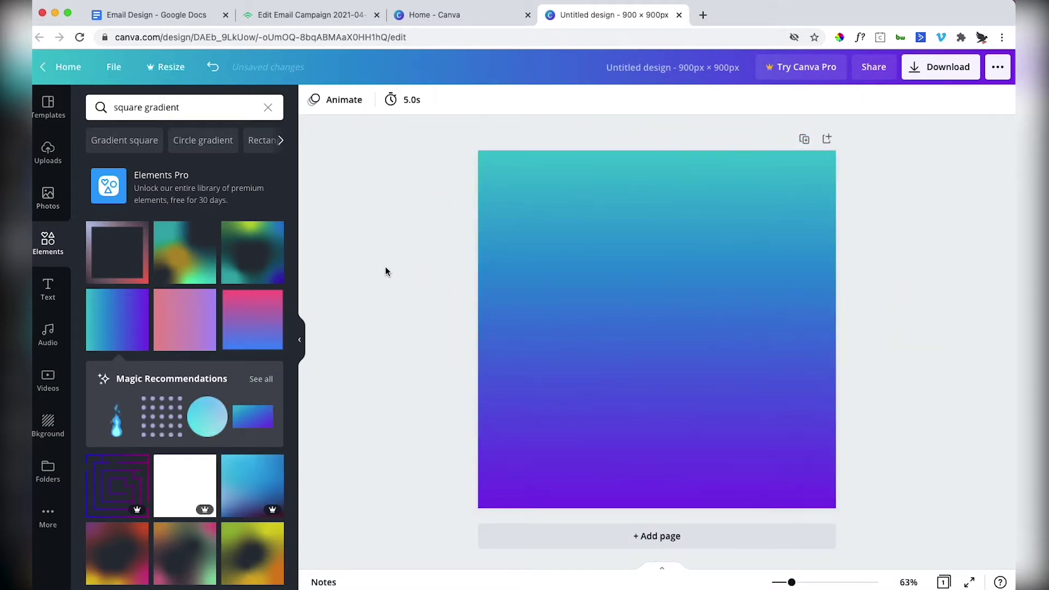
Step: Set the gradient's first colour to maroon #901E2E, copied from the email plan
click(482, 180)
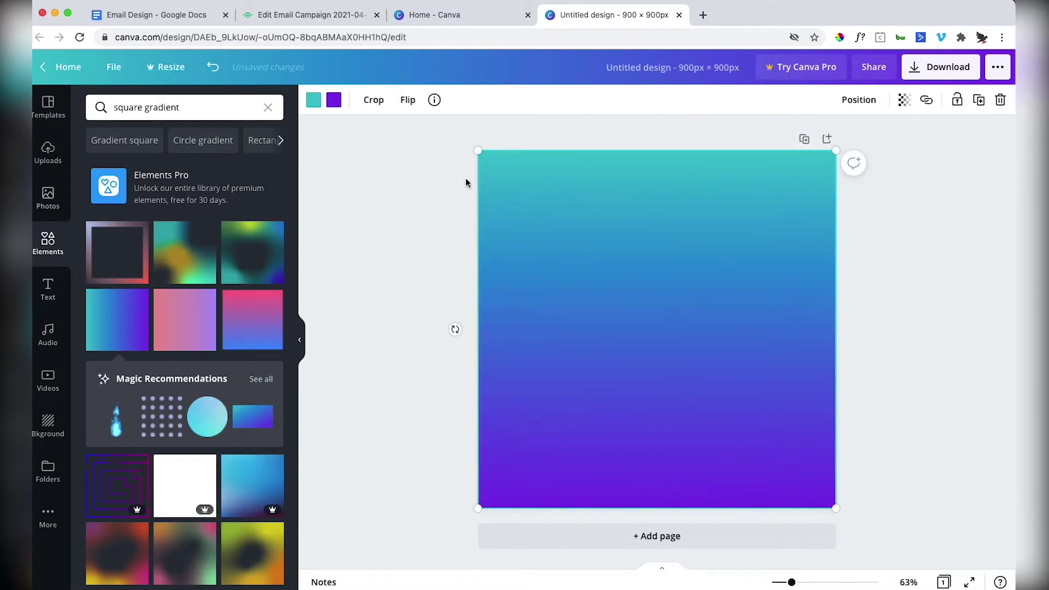
click(312, 101)
key(super+1)
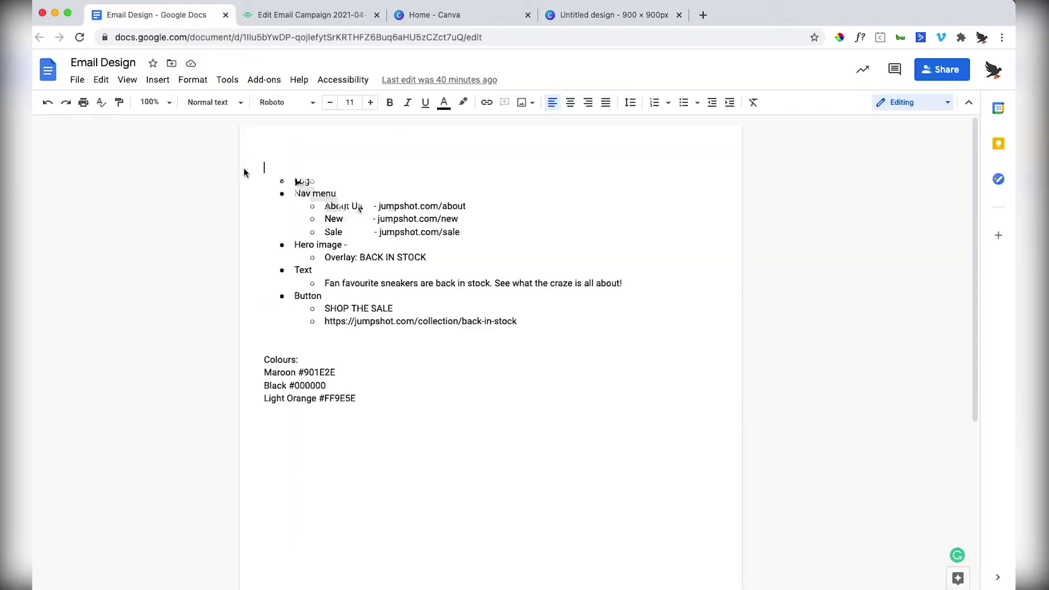
click(332, 386)
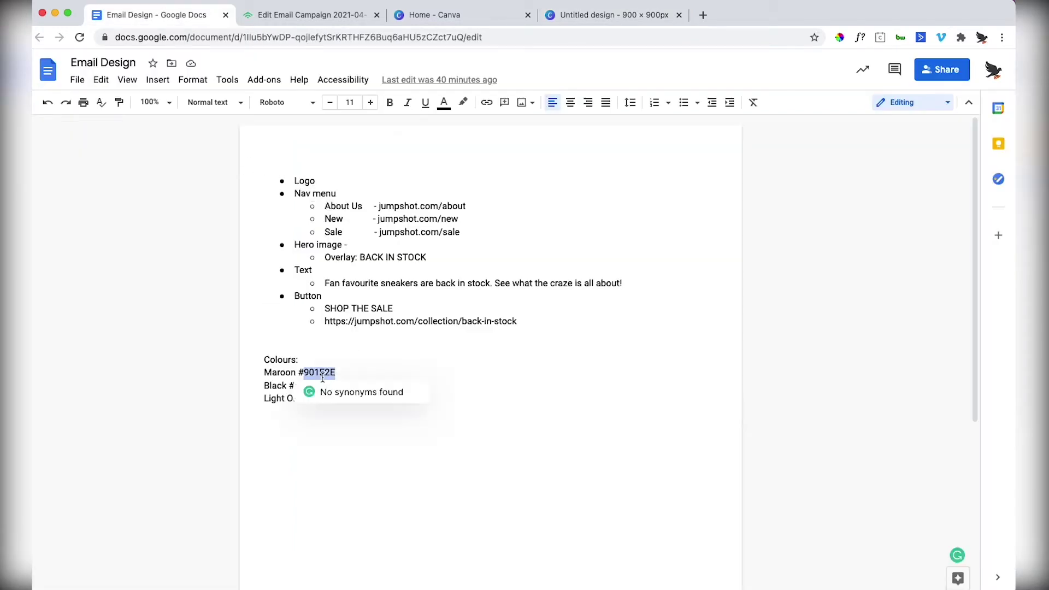
key(super+4)
click(99, 166)
text(#7A1C2E)
click(381, 252)
Step: Set the gradient's second colour to black #000000
key(super+1)
drag(313, 367, 328, 397)
click(370, 334)
key(super+2)
key(super+1)
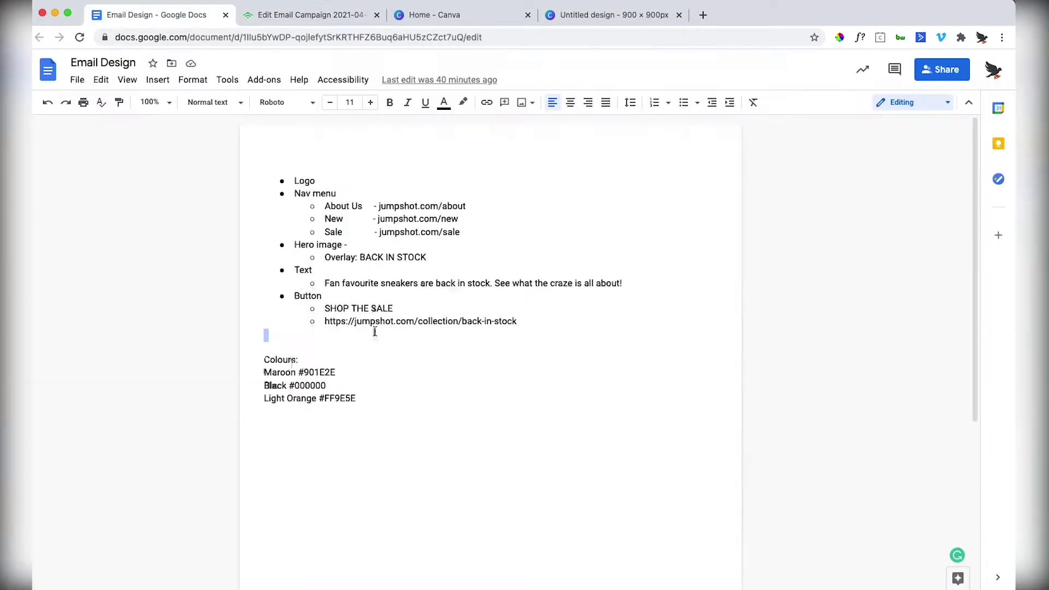
key(super+4)
click(333, 99)
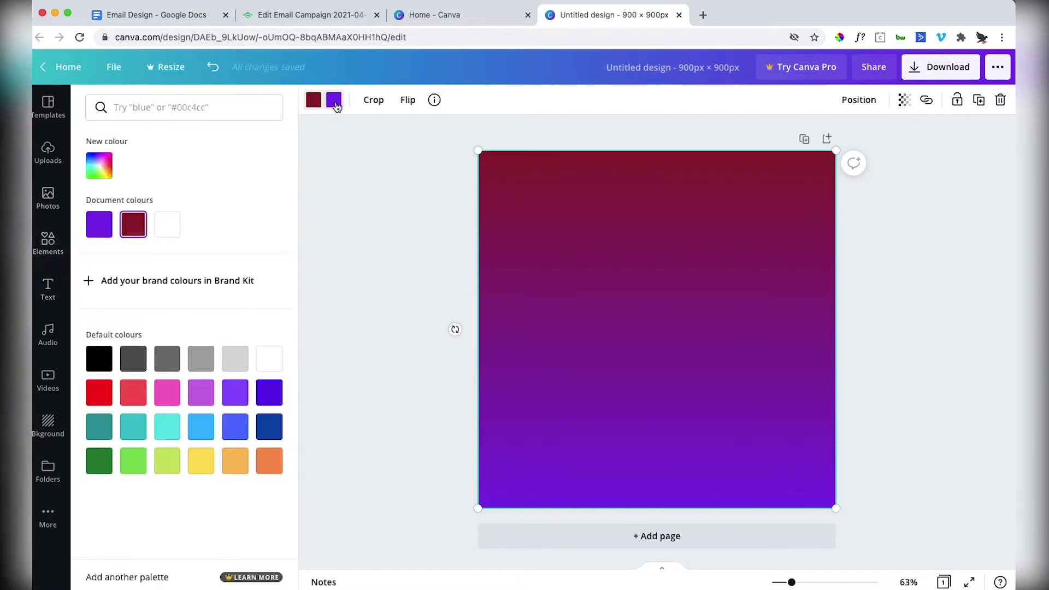
click(99, 165)
click(351, 263)
Step: Drag the sneaker photo from the image folder onto the design
key(super+Tab)
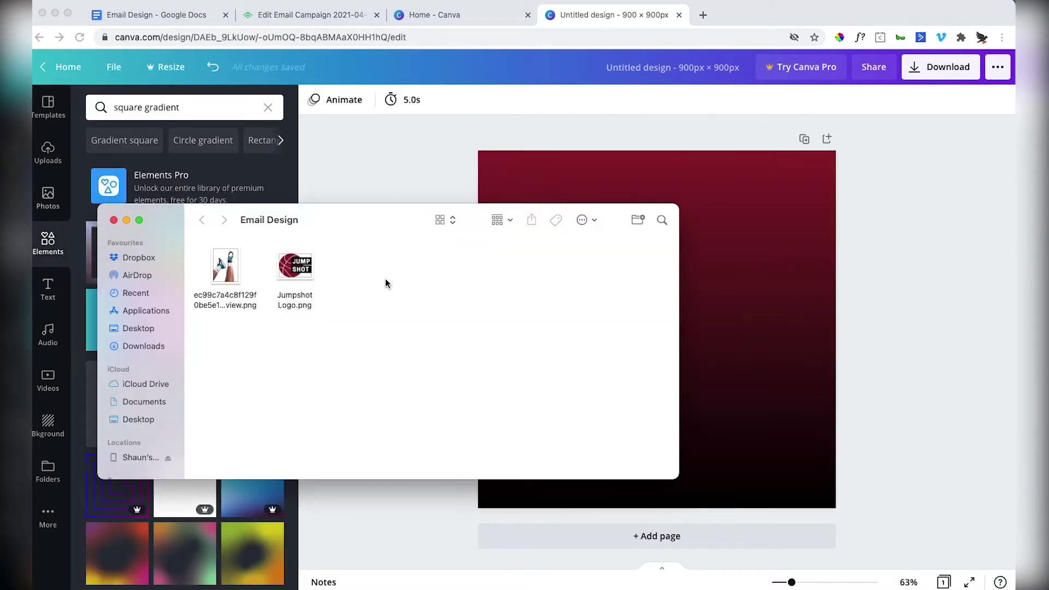
drag(338, 227, 382, 225)
click(261, 273)
drag(261, 273, 433, 262)
Step: Rotate the sneaker photo 90°, move it to the page top and enlarge it
drag(647, 339, 560, 277)
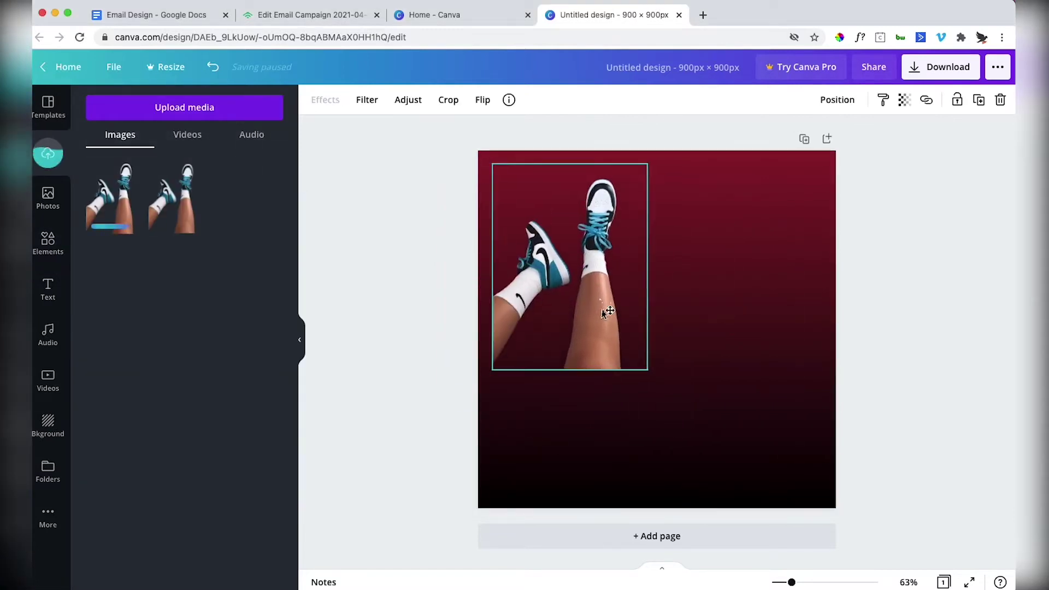
drag(569, 393, 433, 267)
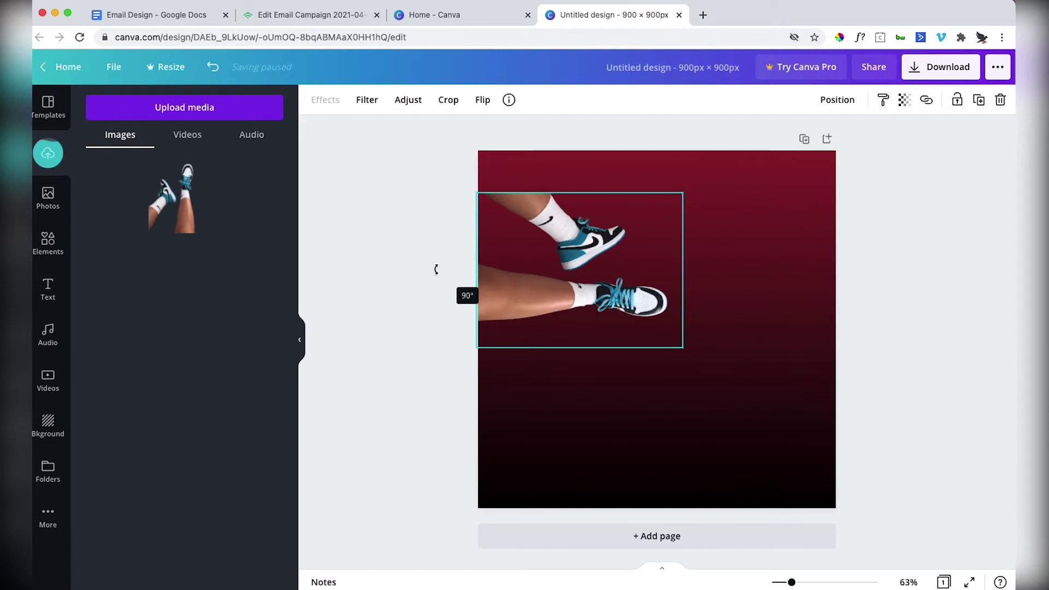
drag(568, 317, 568, 274)
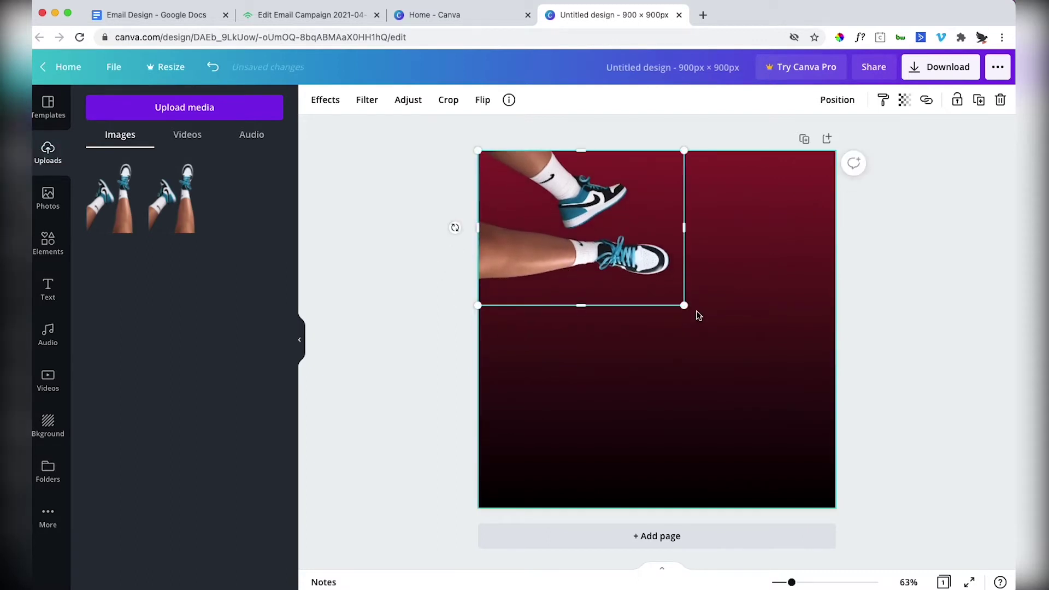
drag(684, 305, 817, 422)
click(409, 343)
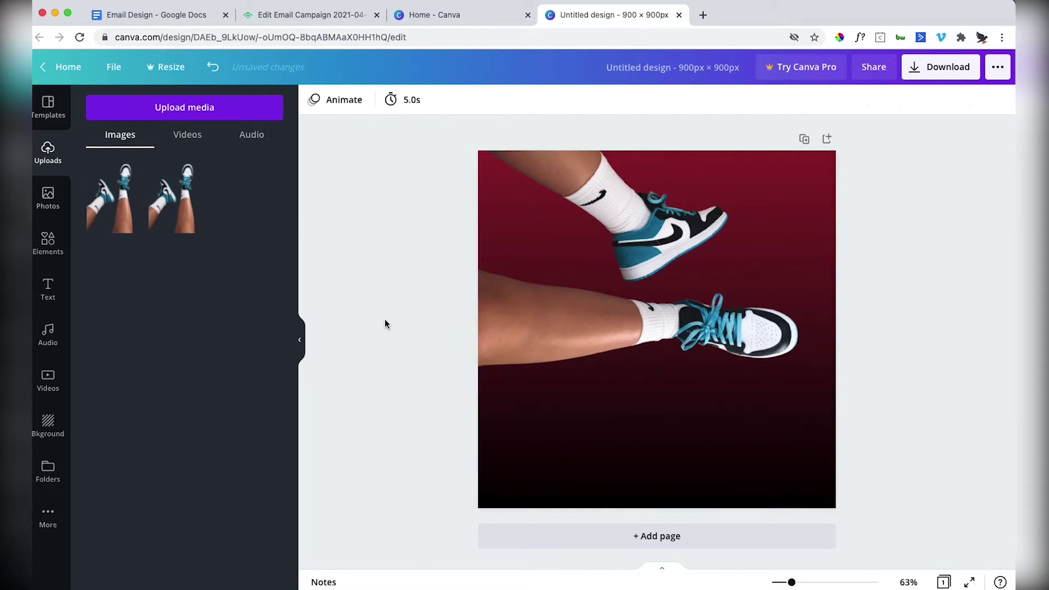
key(super+1)
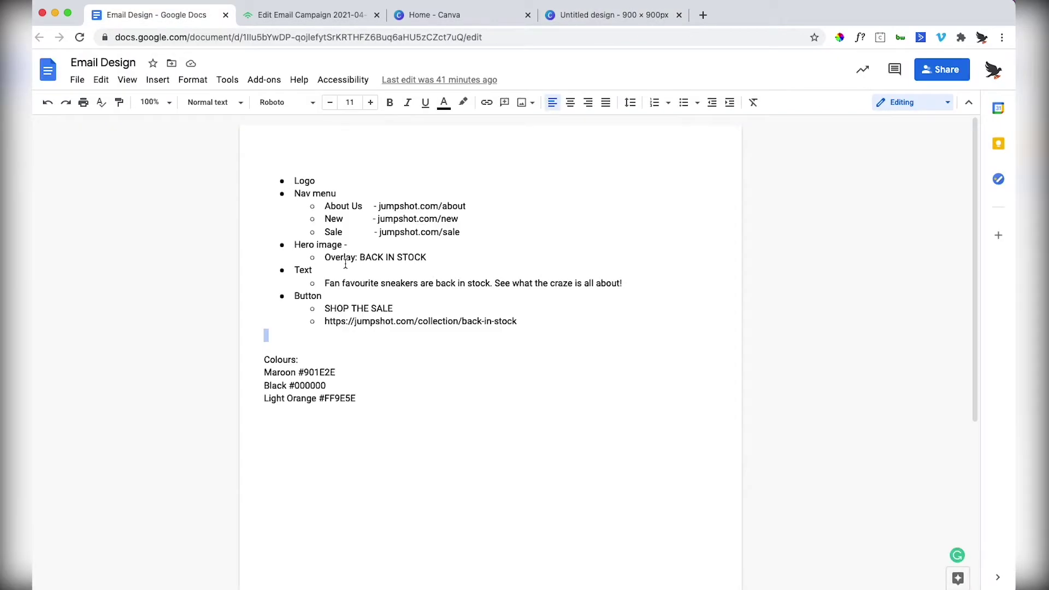
Step: Copy 'BACK IN STOCK' from the plan and add the WORKOUT text style
drag(392, 254, 426, 257)
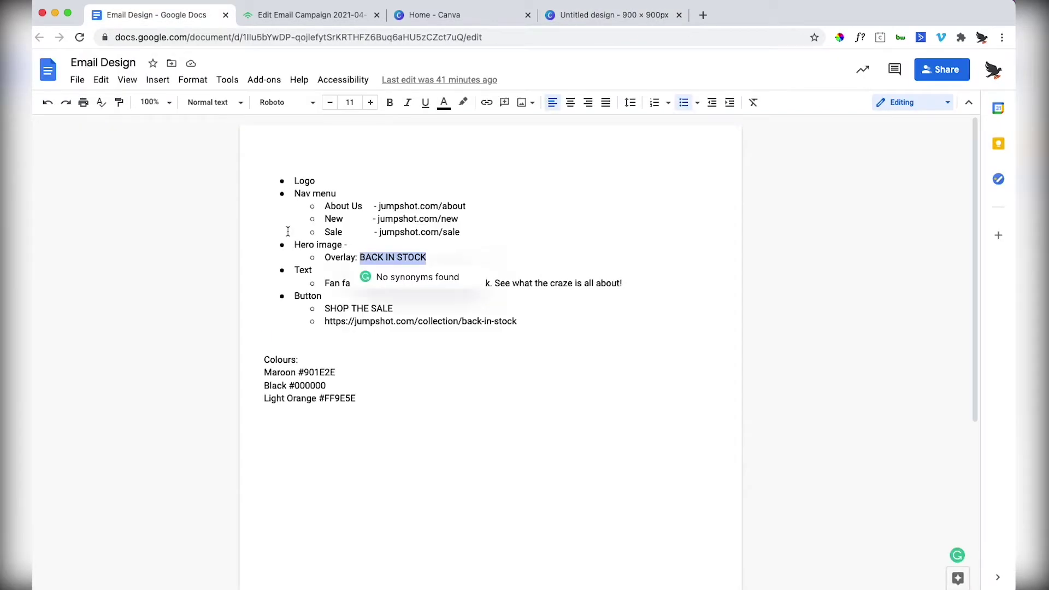
key(super+4)
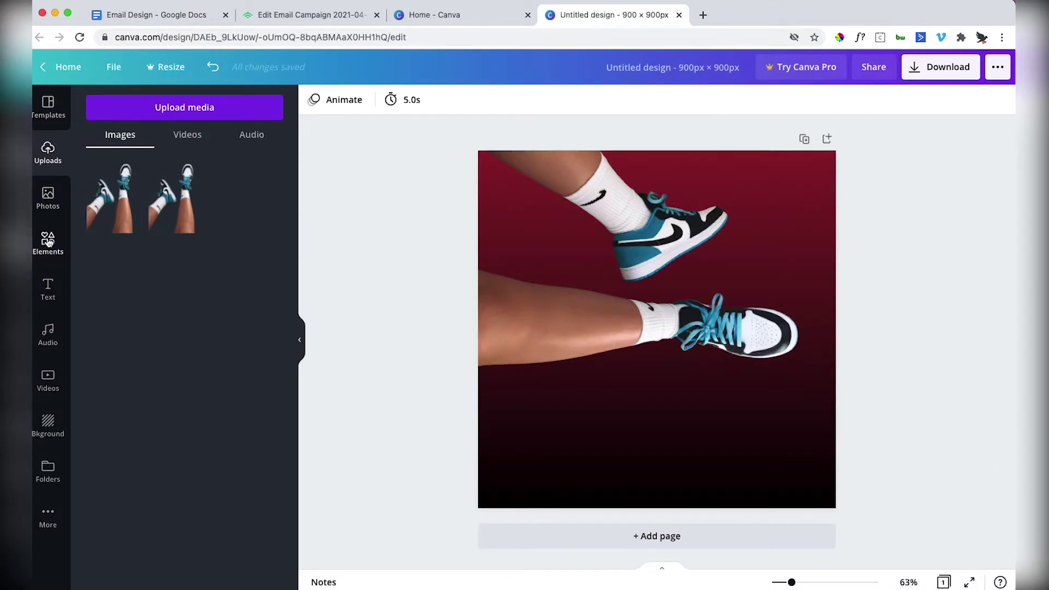
click(48, 288)
scroll(186, 382, down, 10)
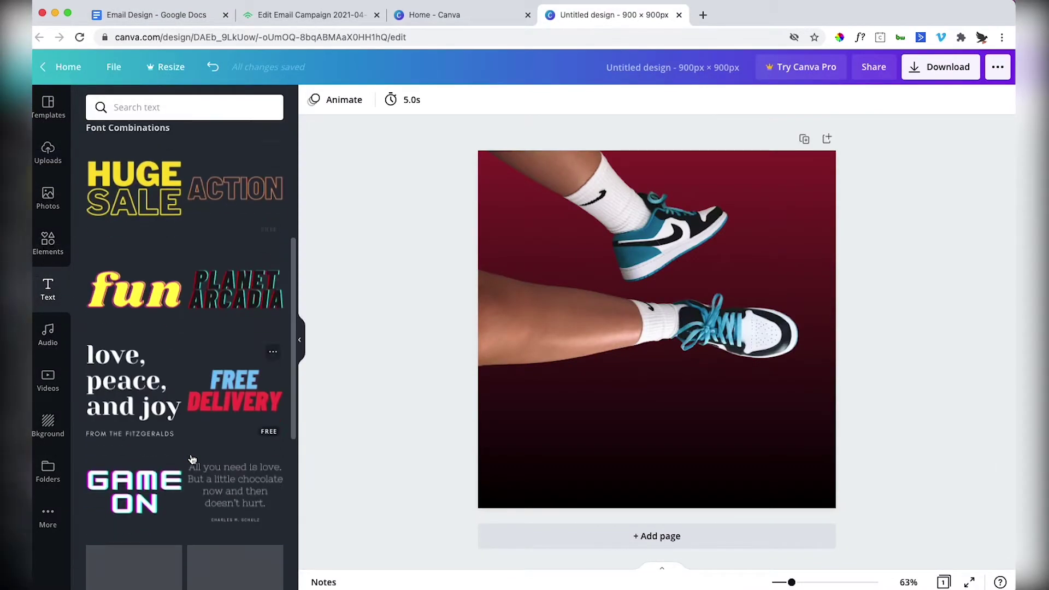
scroll(188, 454, down, 6)
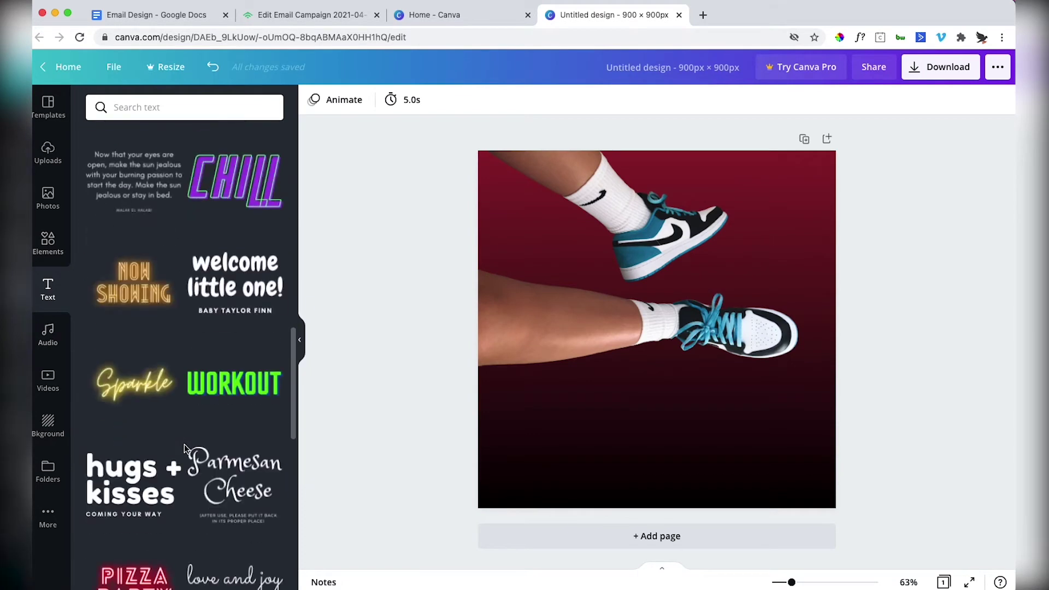
click(233, 294)
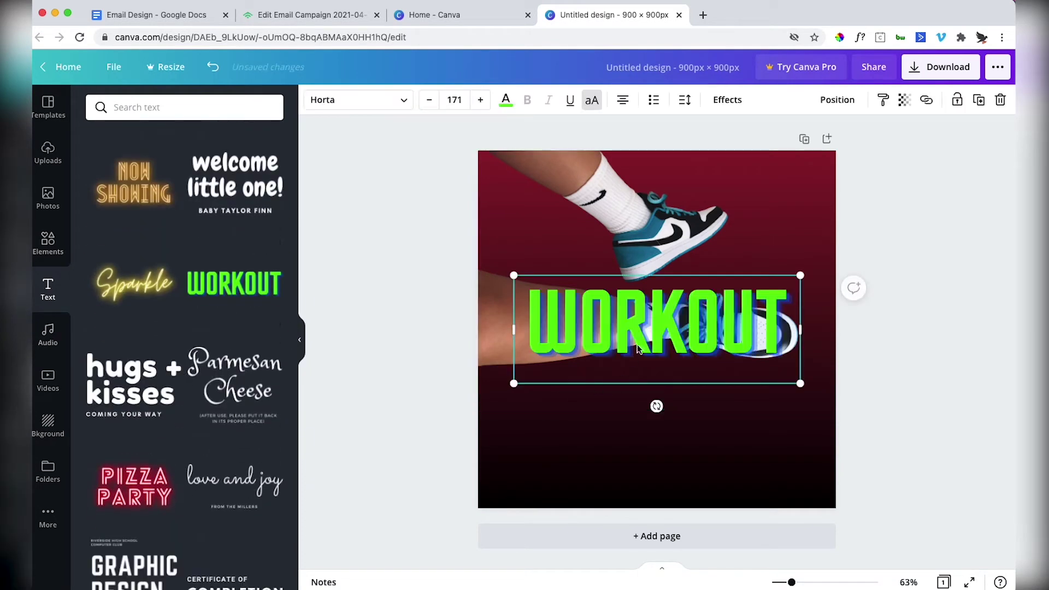
Step: Move the text lower, tilt it, and change its wording to BACK IN STOCK
drag(626, 349, 625, 429)
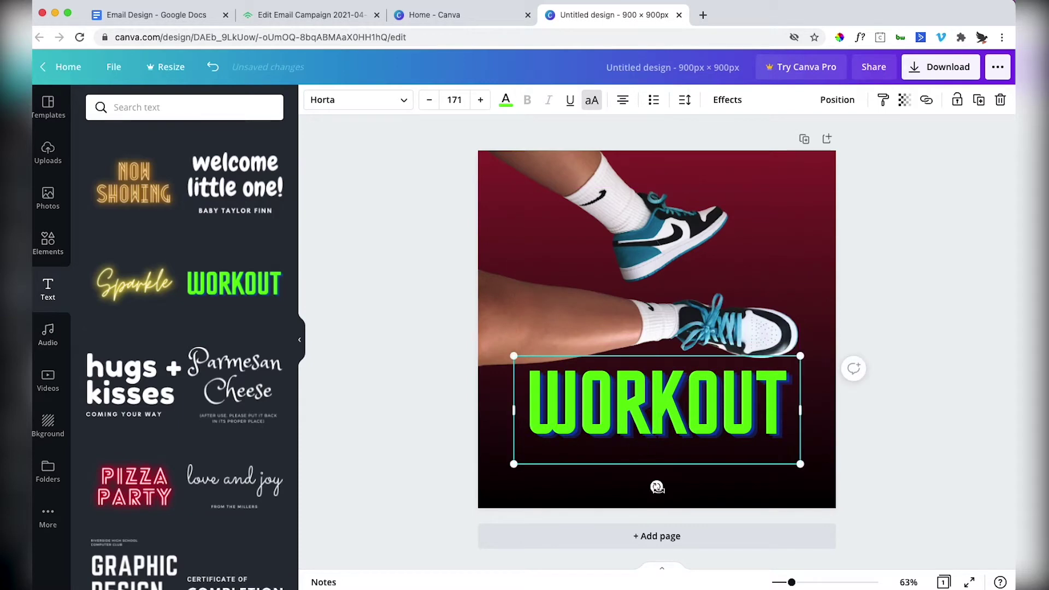
drag(657, 487, 667, 485)
double_click(644, 399)
text(BACK IN STOCK)
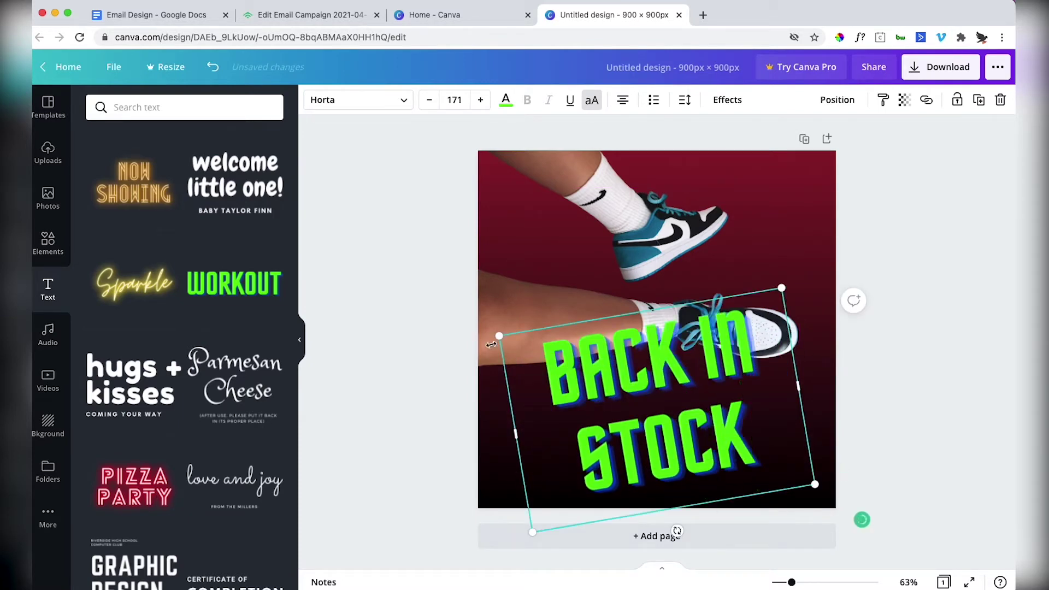
click(506, 99)
Step: Colour the BACK IN STOCK headline light orange #FF9E5E
key(super+1)
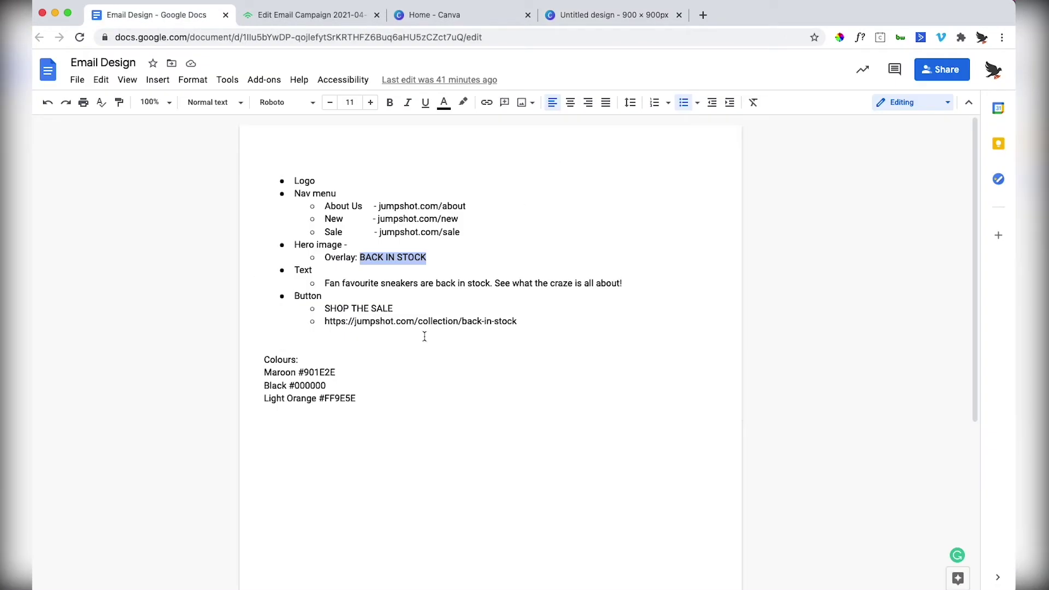
double_click(344, 398)
key(ctrl+c)
key(super+4)
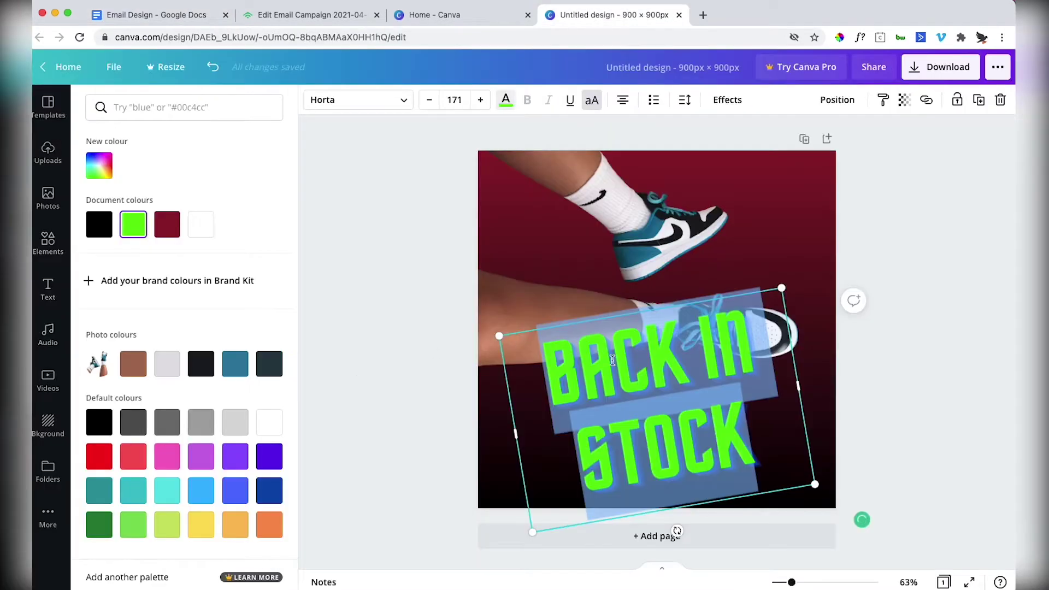
click(99, 165)
key(ctrl+v)
key(Return)
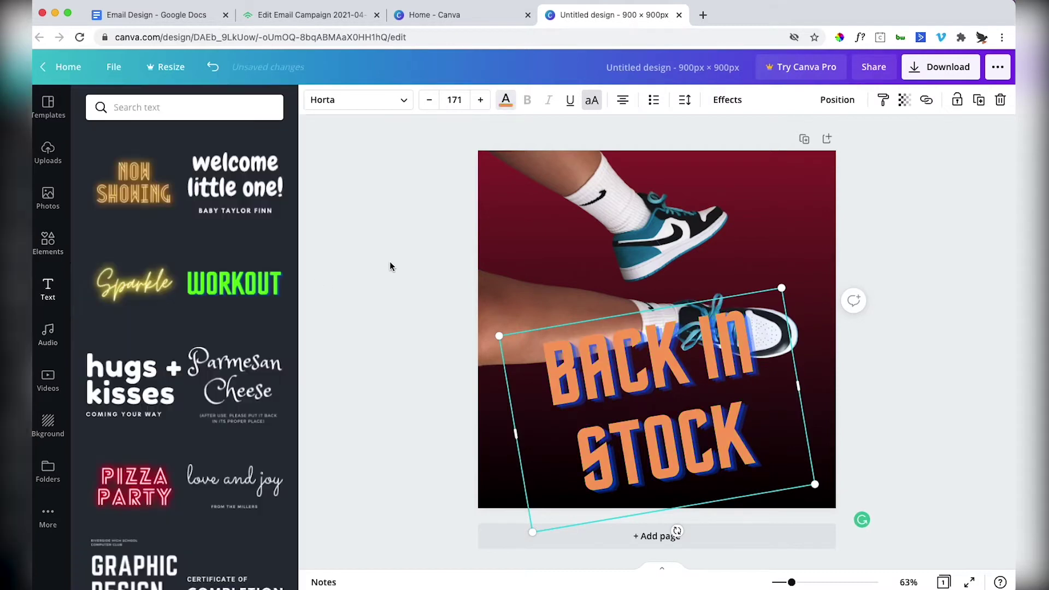
Step: Shrink and level the headline, send it backward behind the sneaker, and nudge its position
drag(800, 483, 733, 444)
drag(686, 523, 674, 523)
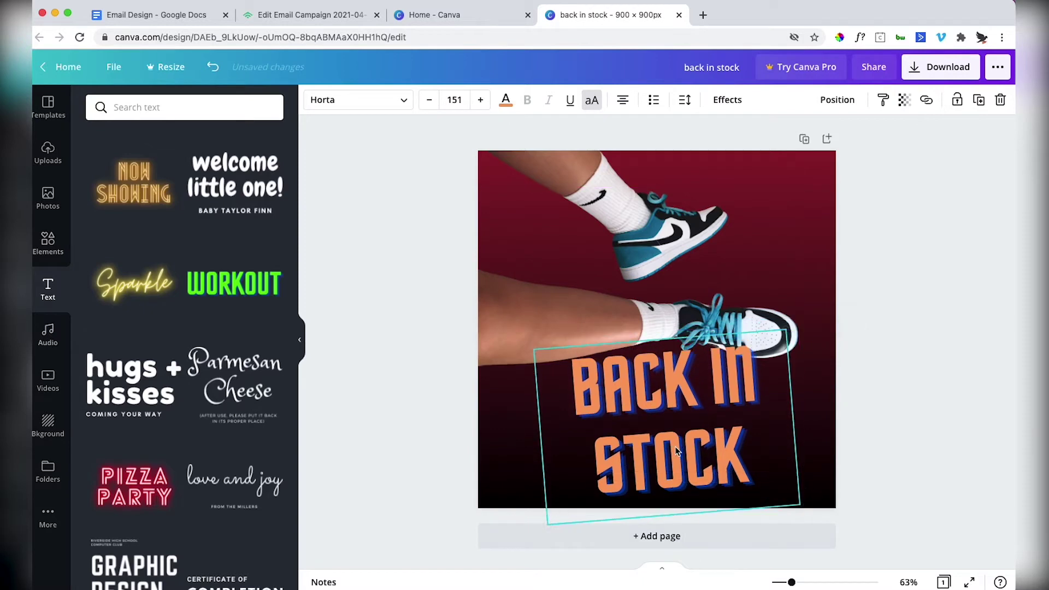
right_click(711, 382)
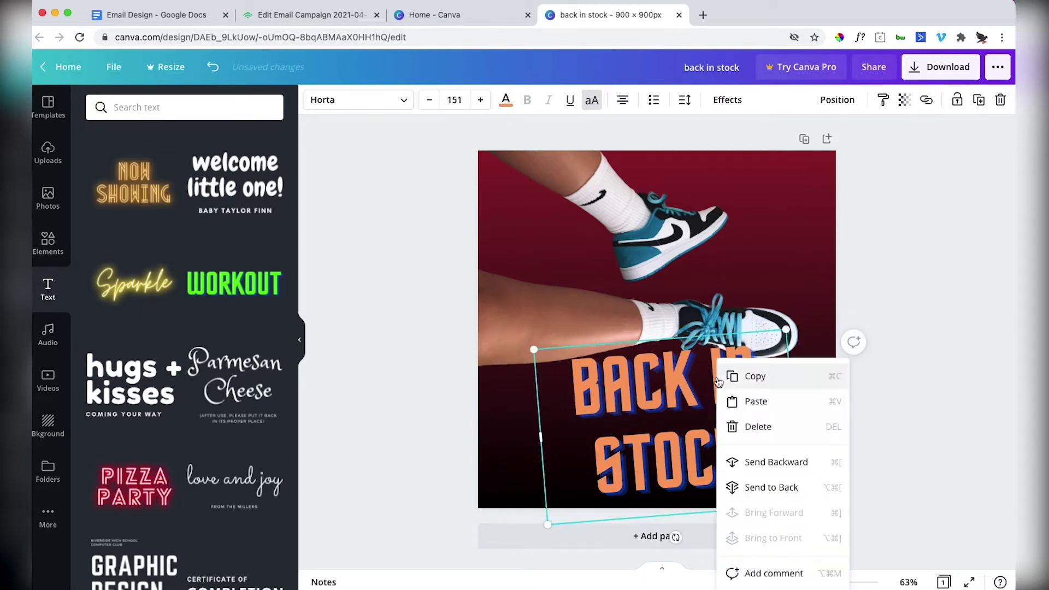
click(763, 464)
click(938, 403)
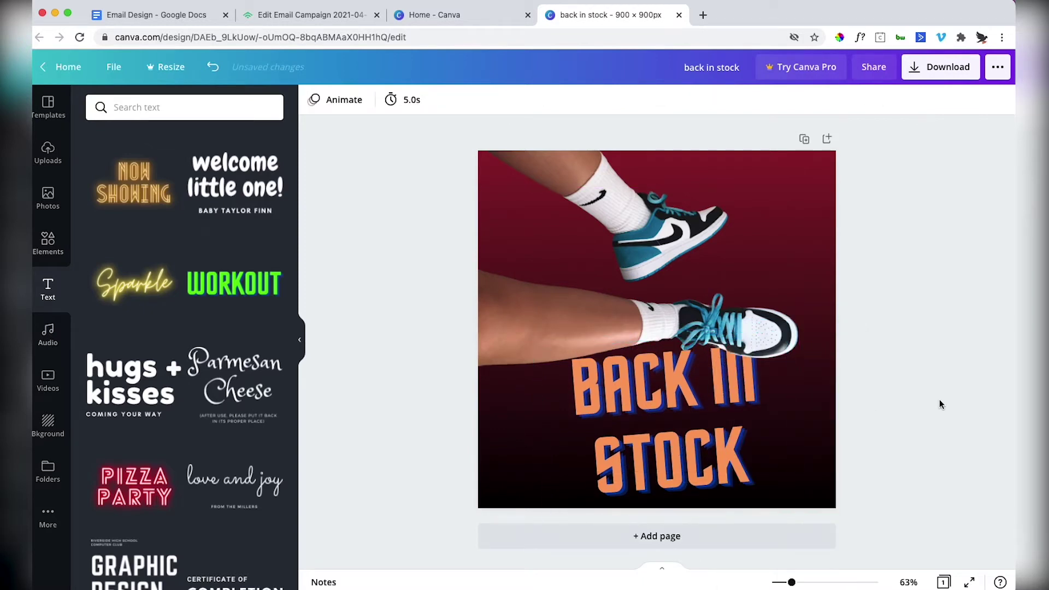
click(663, 458)
mouse_move(681, 457)
mouse_down()
mouse_move(693, 457)
mouse_move(678, 452)
mouse_up()
click(844, 415)
click(951, 70)
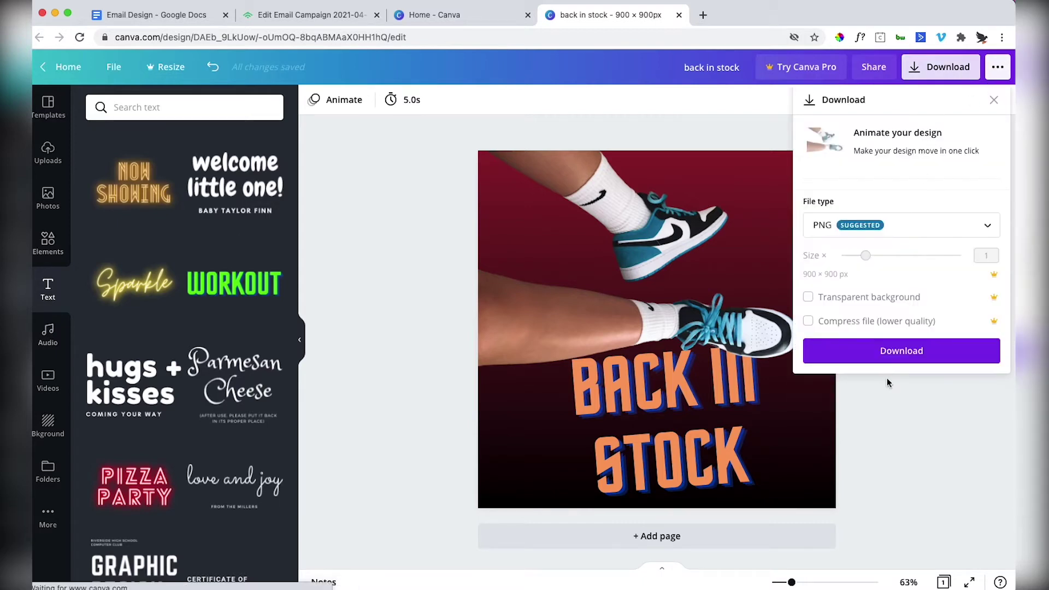
Step: Download the design as back in stock.png and dismiss the post-download popup
click(894, 352)
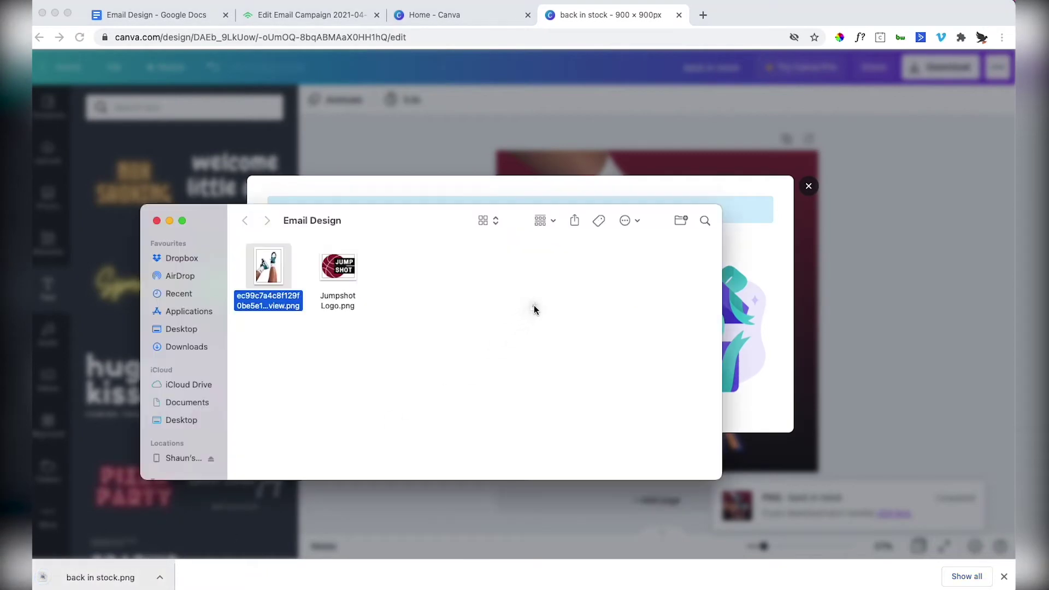
click(451, 487)
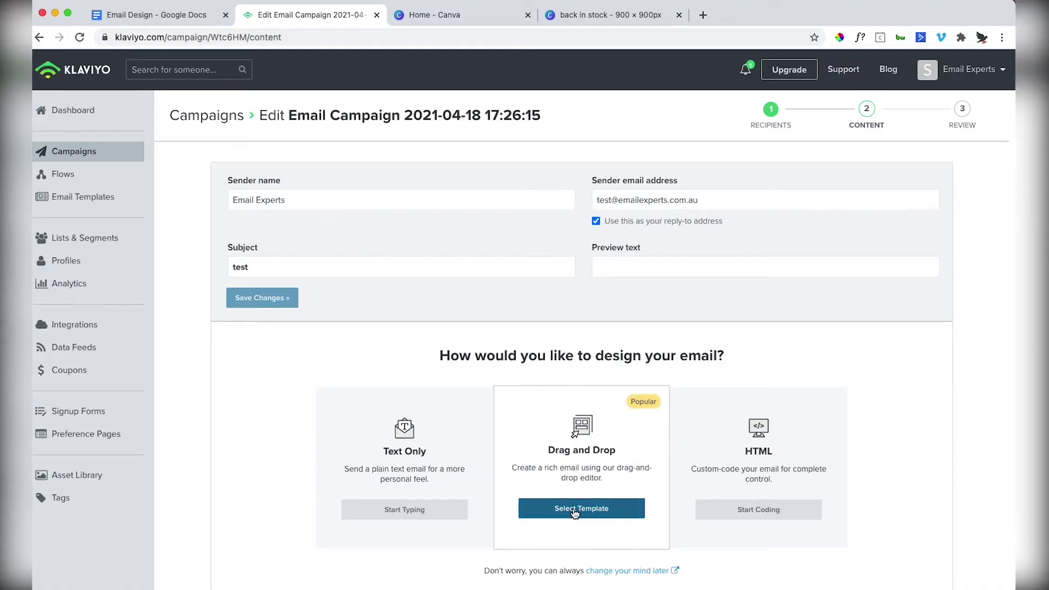
Step: Choose the drag-and-drop editor and browse the Basic template layouts
click(573, 509)
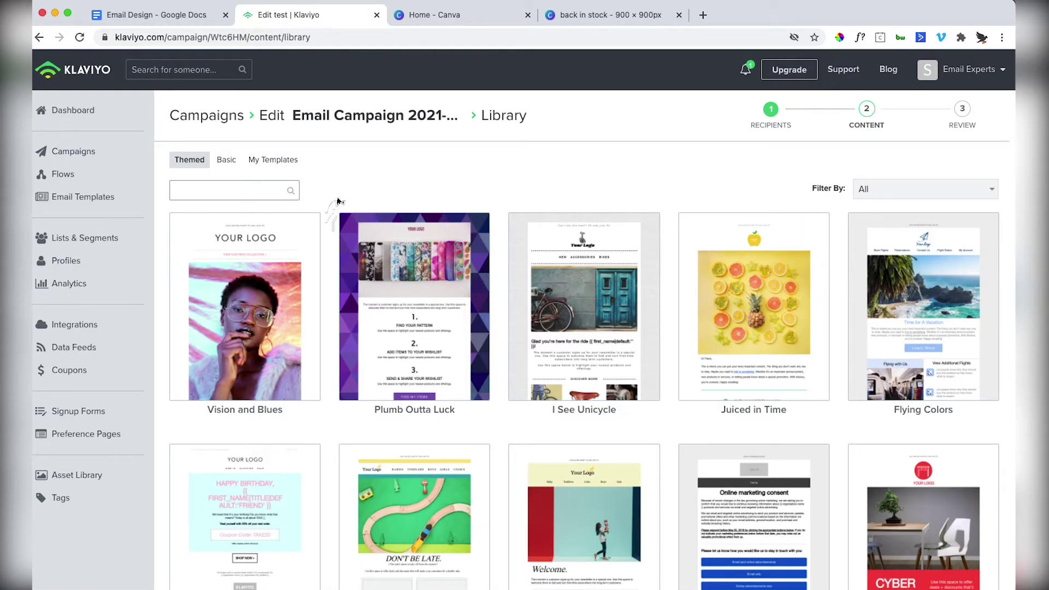
click(226, 159)
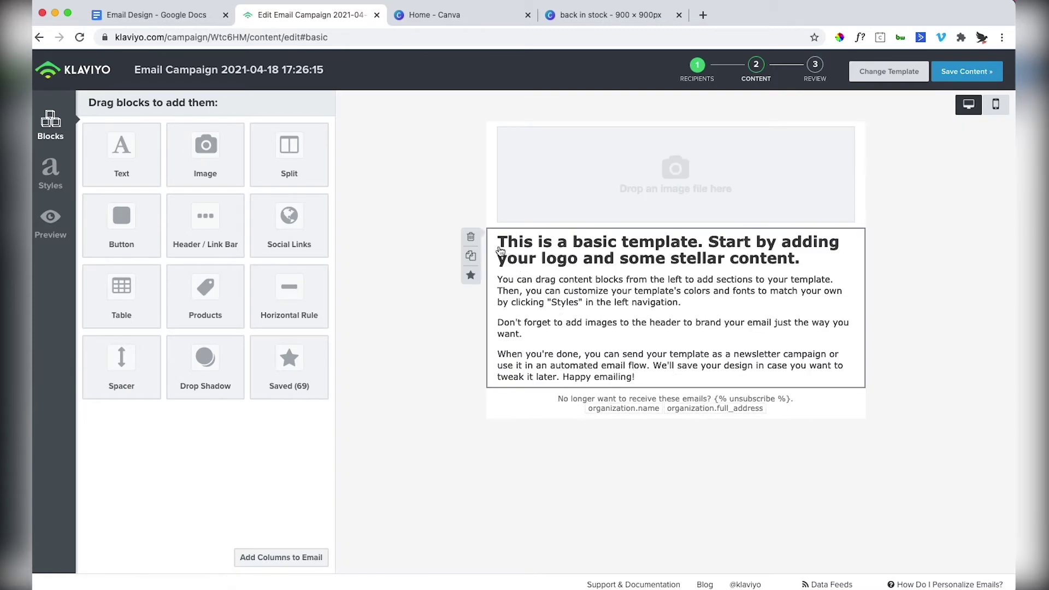
Step: Replace the placeholder text block with a Header / Link Bar in the Logo Stacked layout
click(469, 238)
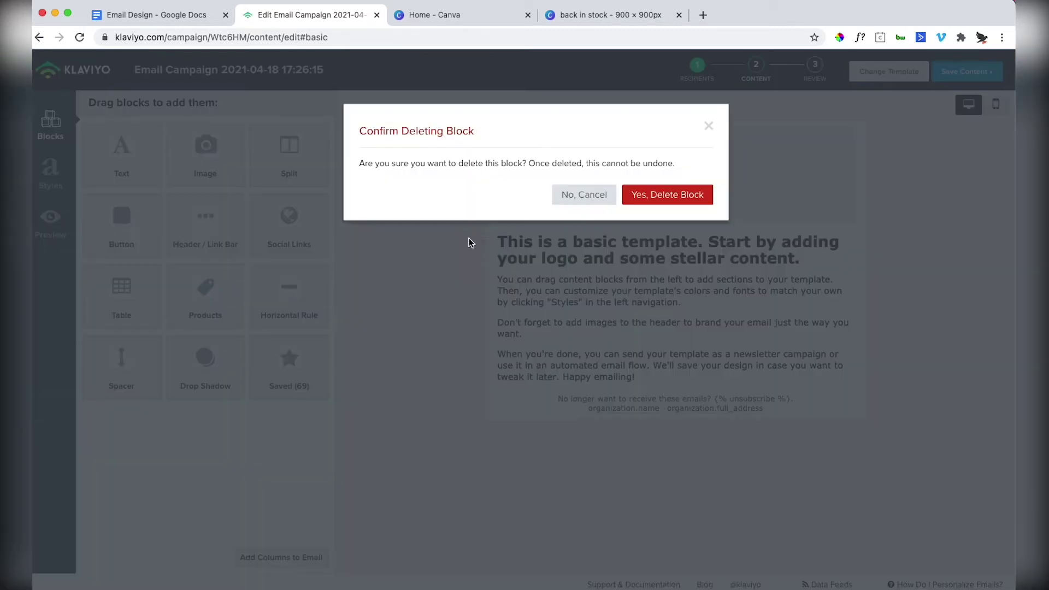
click(639, 195)
drag(202, 230, 602, 136)
click(491, 194)
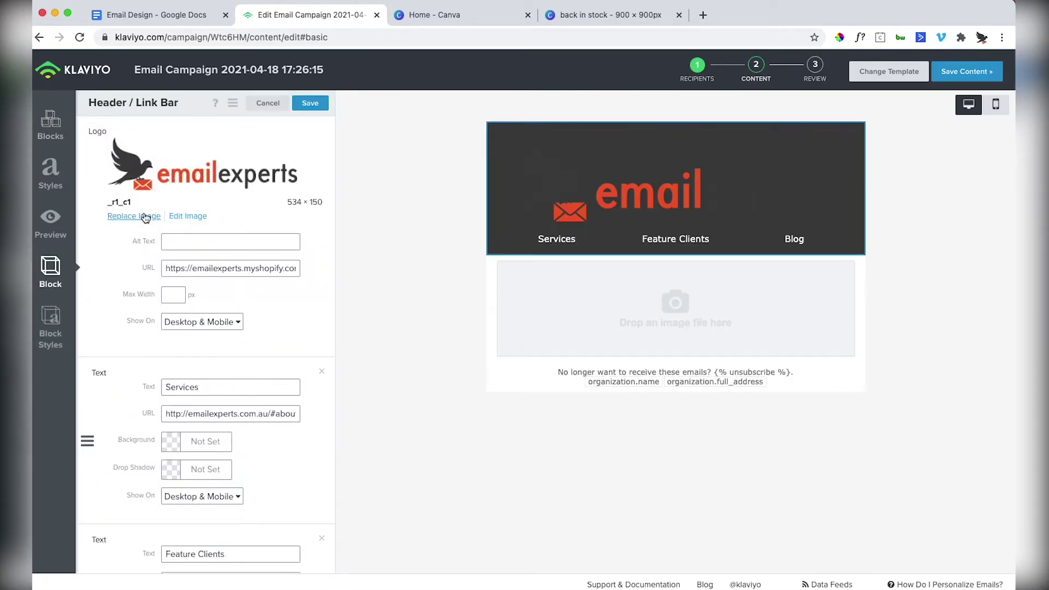
Step: Upload Jumpshot Logo.png as the header logo with a max width of 110
click(145, 218)
click(308, 160)
click(605, 202)
drag(339, 272, 502, 185)
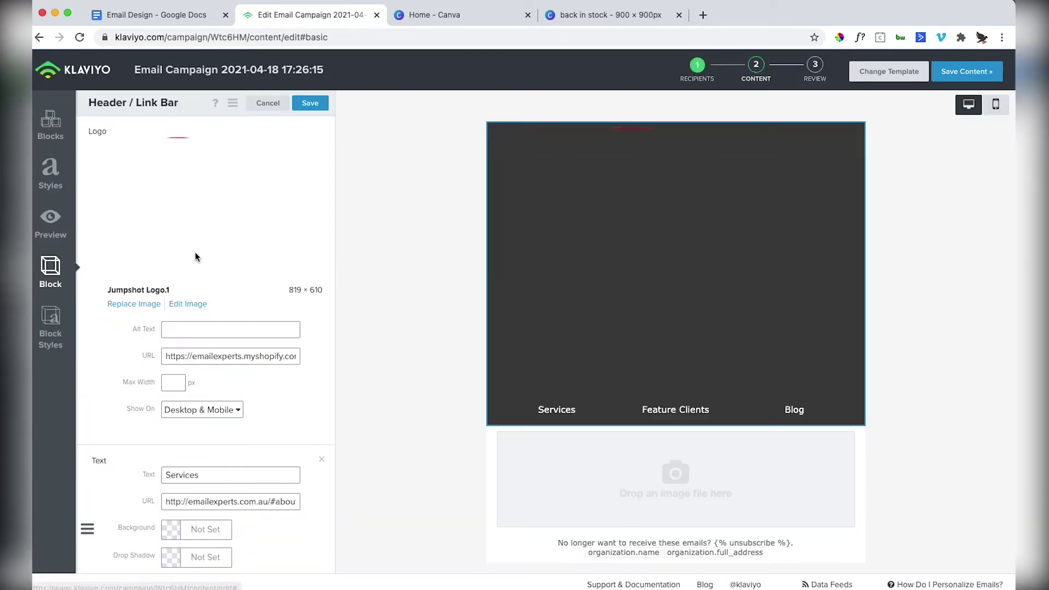
click(173, 382)
text(110)
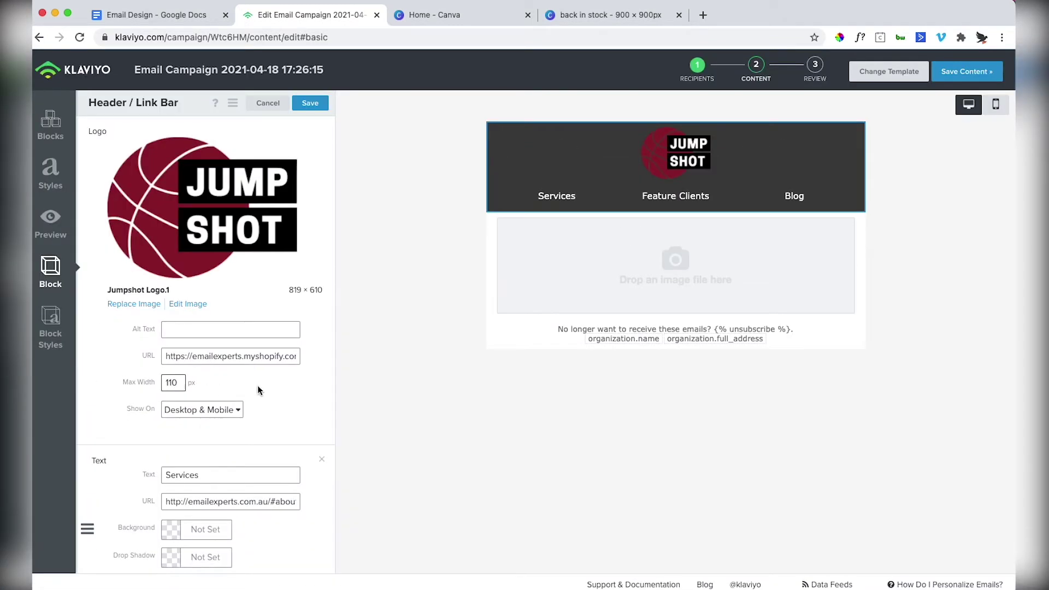
Step: Give the header block a white background
click(61, 320)
scroll(189, 431, down, 5)
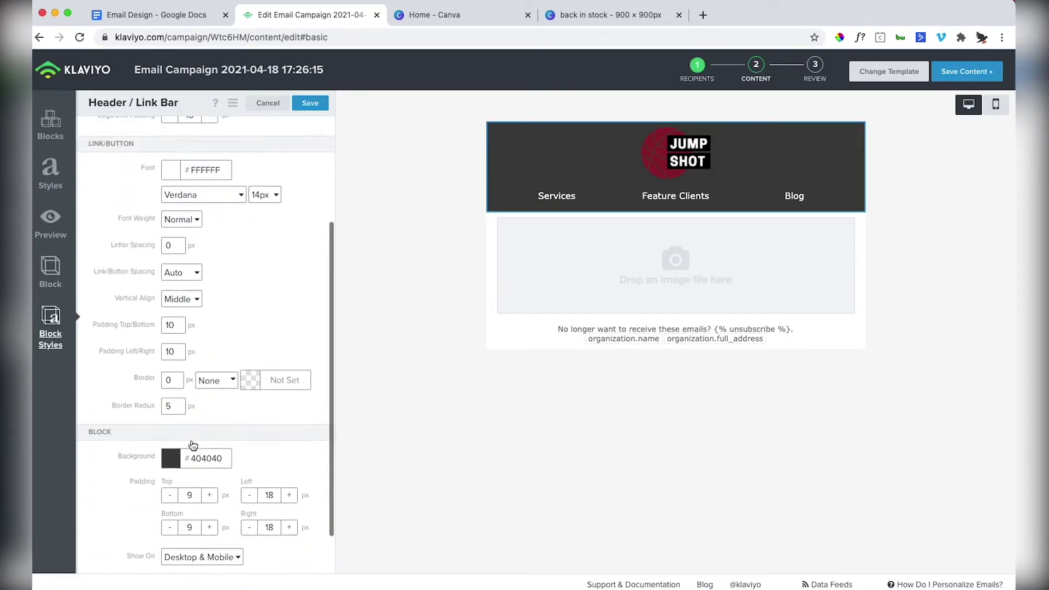
click(210, 415)
click(291, 377)
Step: Set the header link font colour to maroon #901E2E from the design notes
scroll(289, 325, up, 5)
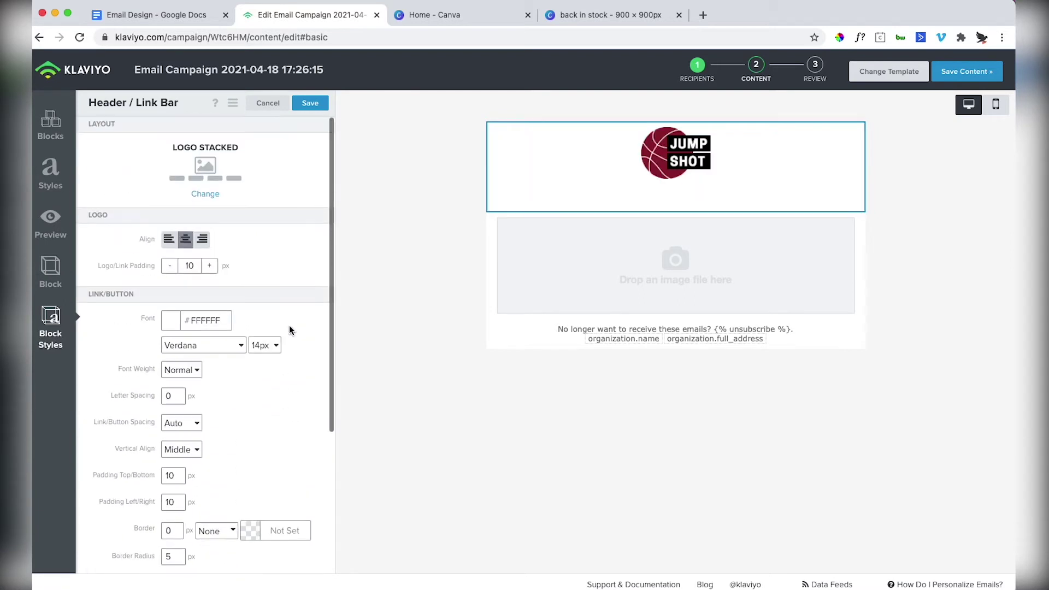
click(210, 320)
click(181, 381)
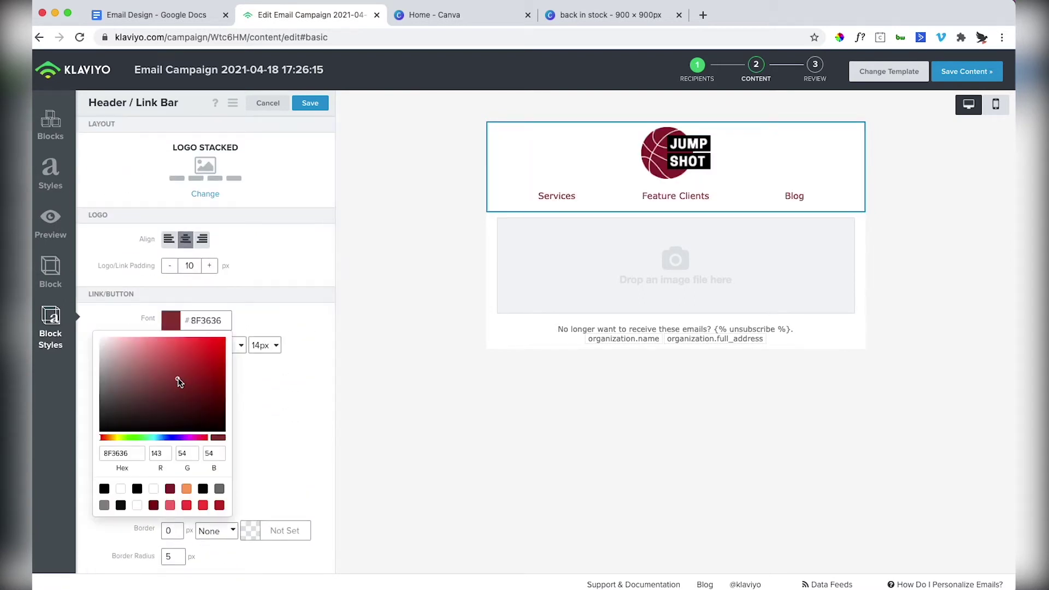
click(284, 285)
key(ctrl+shift+Tab)
double_click(327, 373)
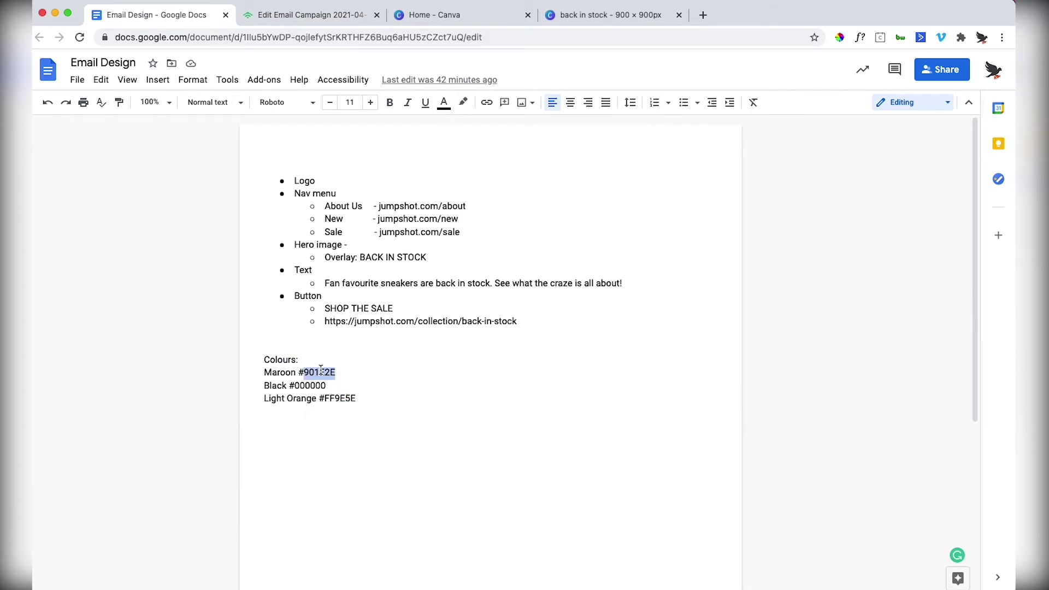
key(ctrl+Tab)
click(207, 321)
key(ctrl+a)
text(901E2E)
click(281, 296)
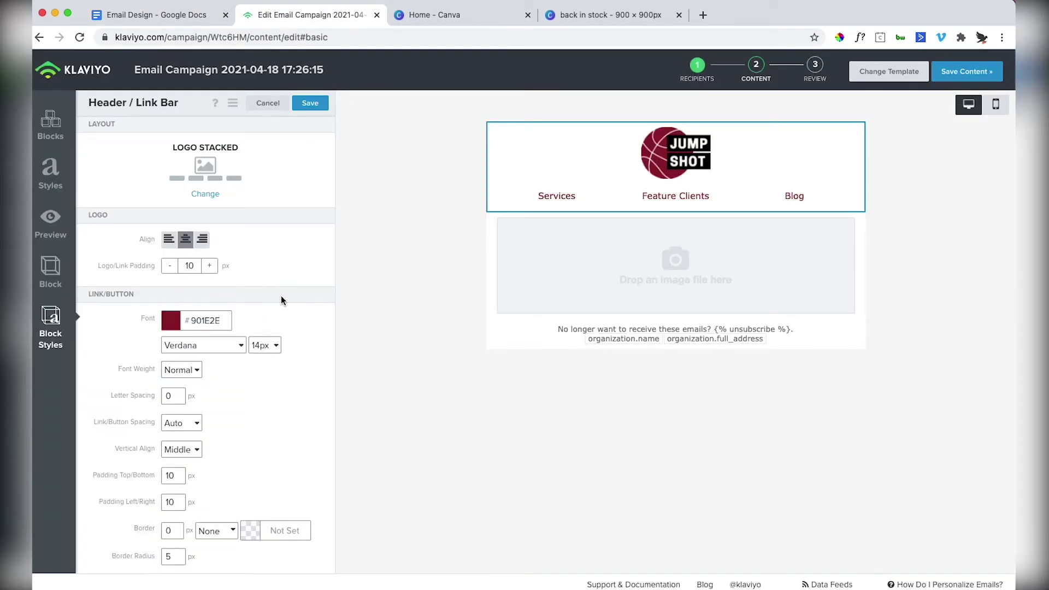
Step: Make the header link text 20px and copy the About Us label from the notes
click(262, 354)
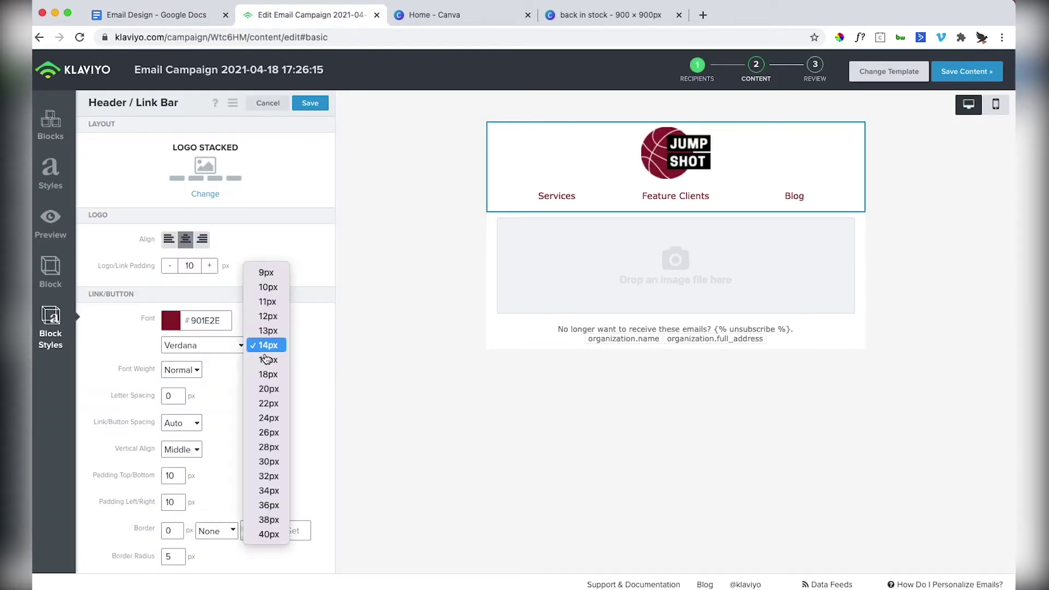
click(269, 388)
key(ctrl+shift+Tab)
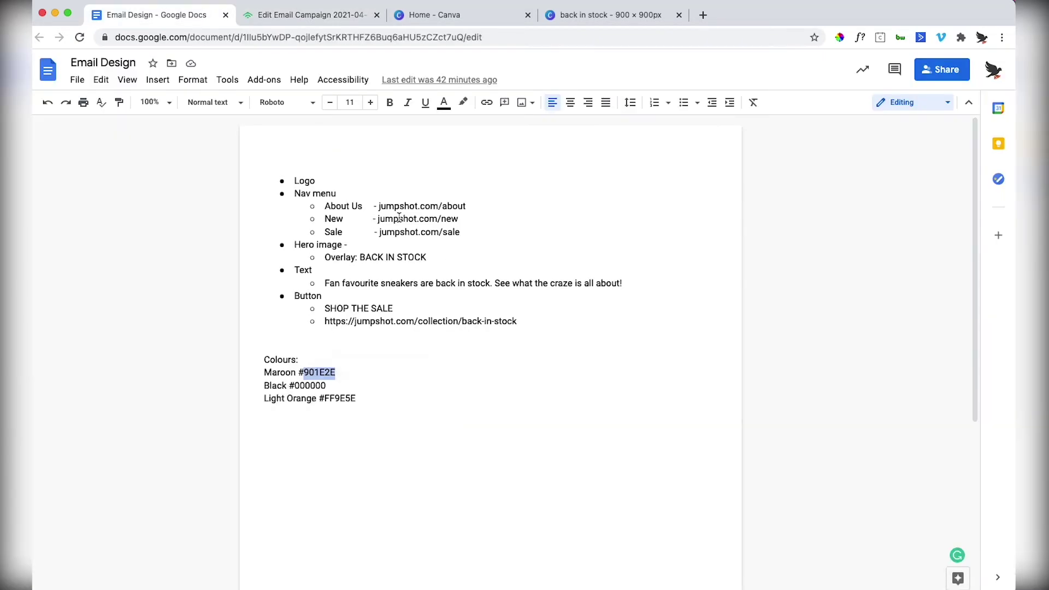
click(333, 206)
key(ctrl+Tab)
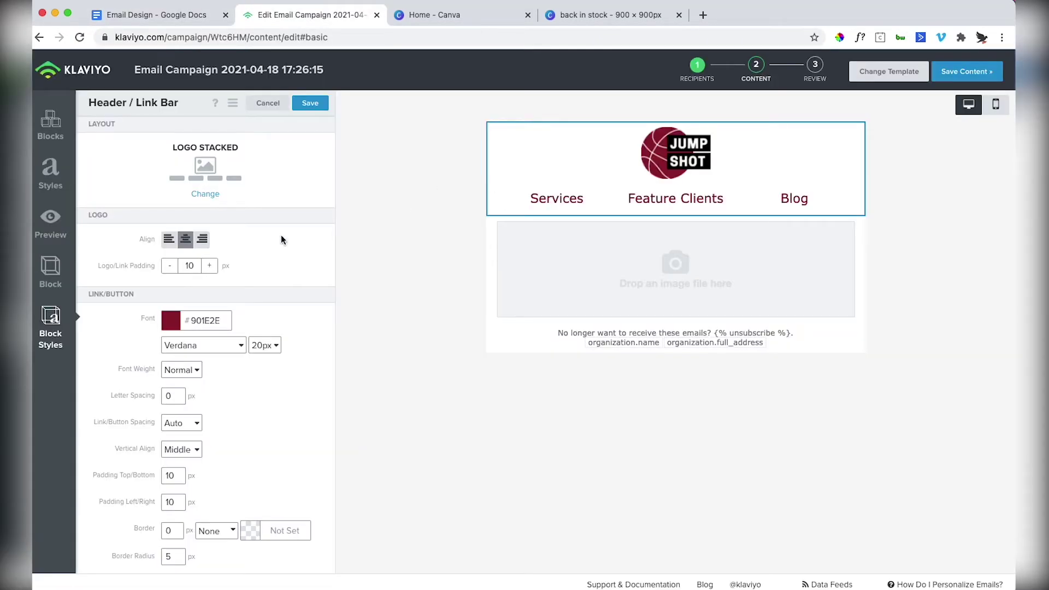
click(50, 271)
Step: Rename the three header links to About Us, New and Sale
scroll(217, 309, down, 2)
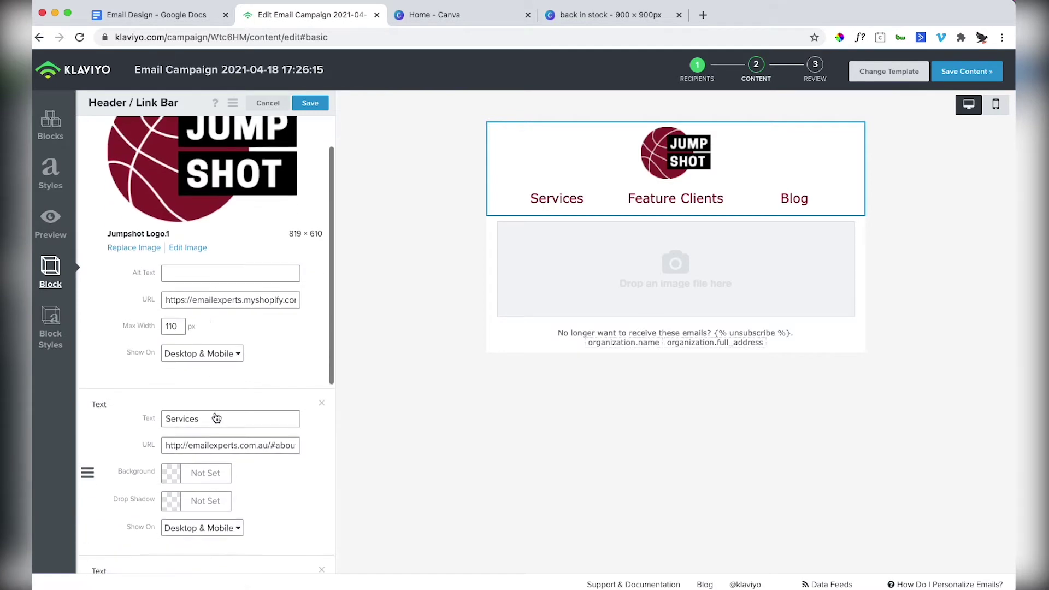
double_click(212, 415)
text(About Us)
scroll(212, 414, down, 2)
key(ctrl+shift+Tab)
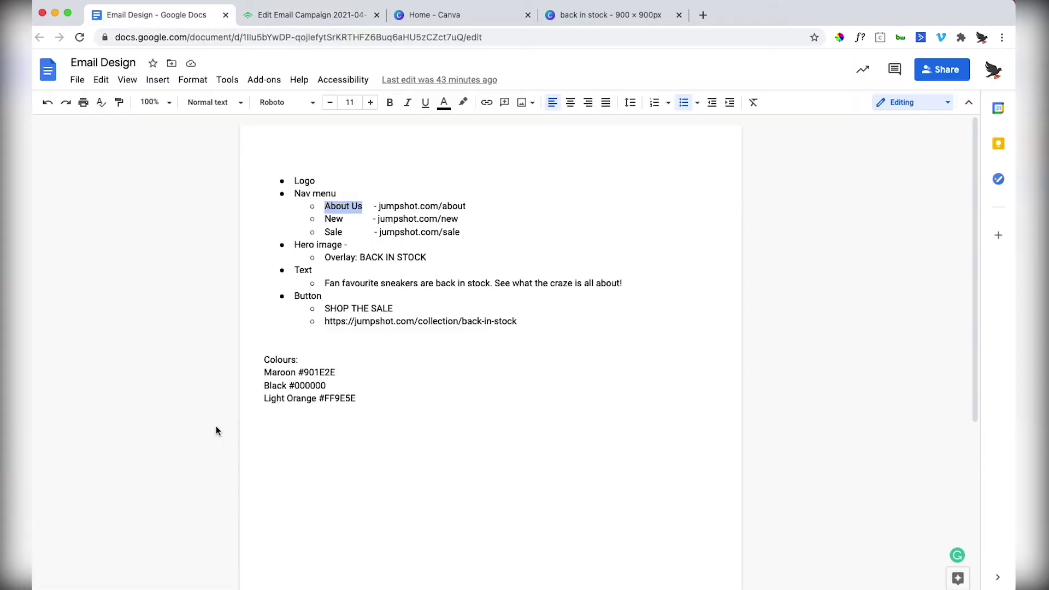
key(ctrl+Tab)
triple_click(254, 427)
text(New)
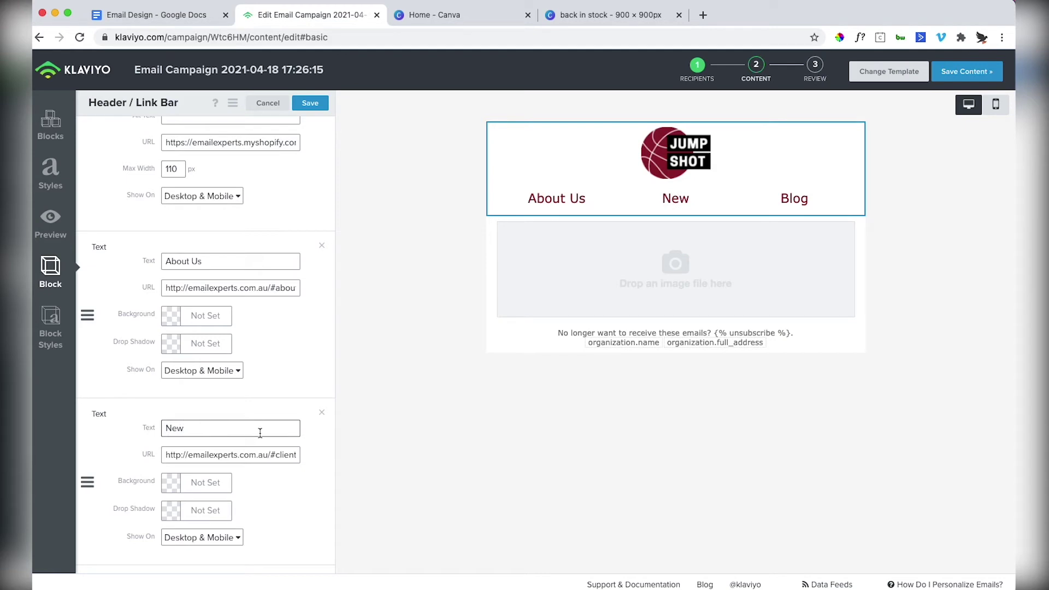
scroll(260, 433, down, 3)
double_click(245, 438)
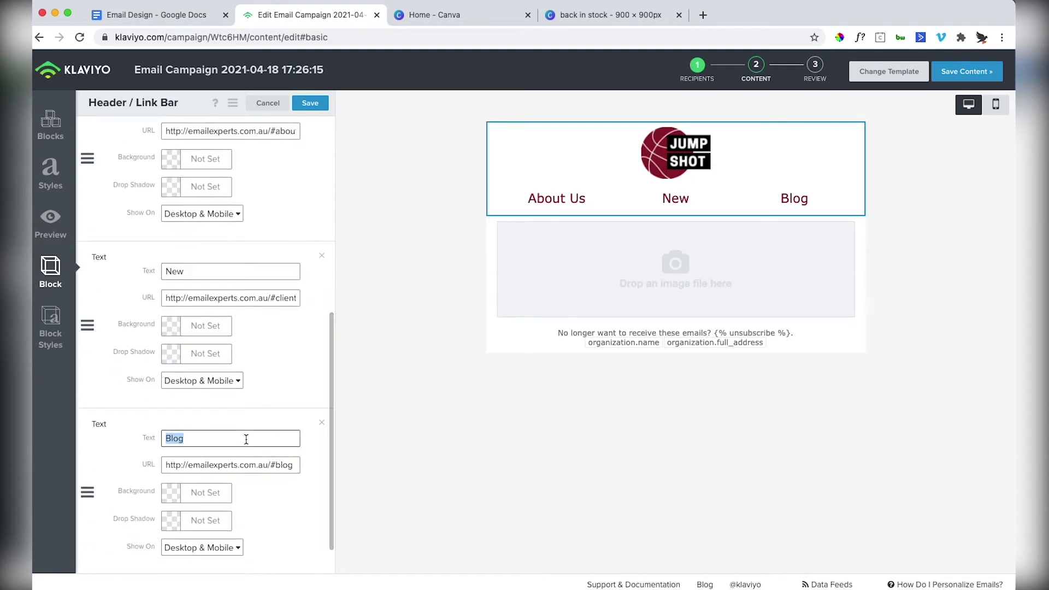
text(Sale)
Step: Point the About Us link to jumpshot.com/about, copied from the notes
key(ctrl+shift+Tab)
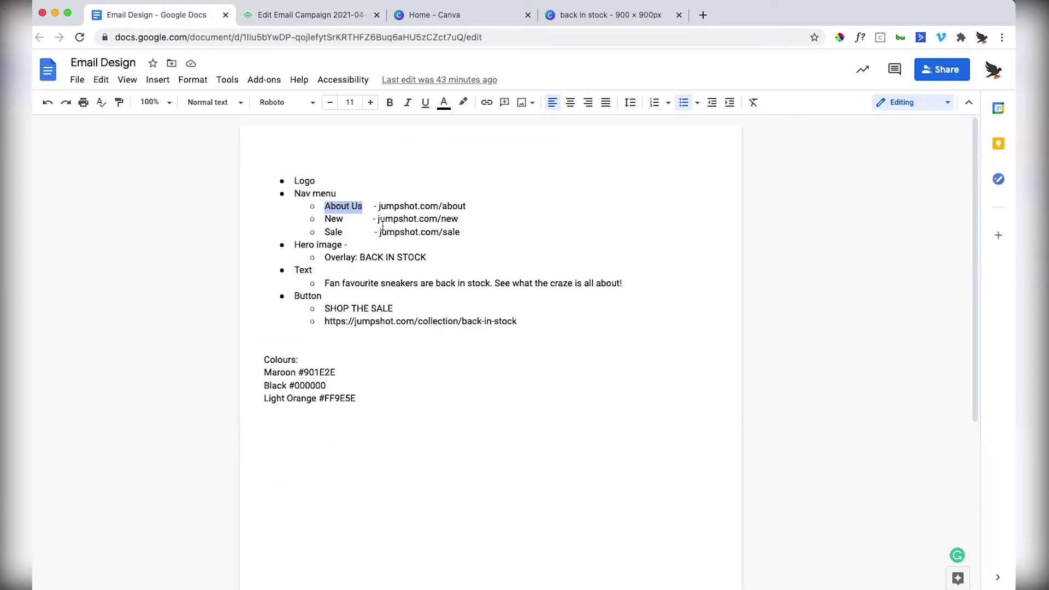
double_click(392, 206)
shift+click(466, 206)
key(ctrl+c)
key(ctrl+Tab)
scroll(264, 219, up, 2)
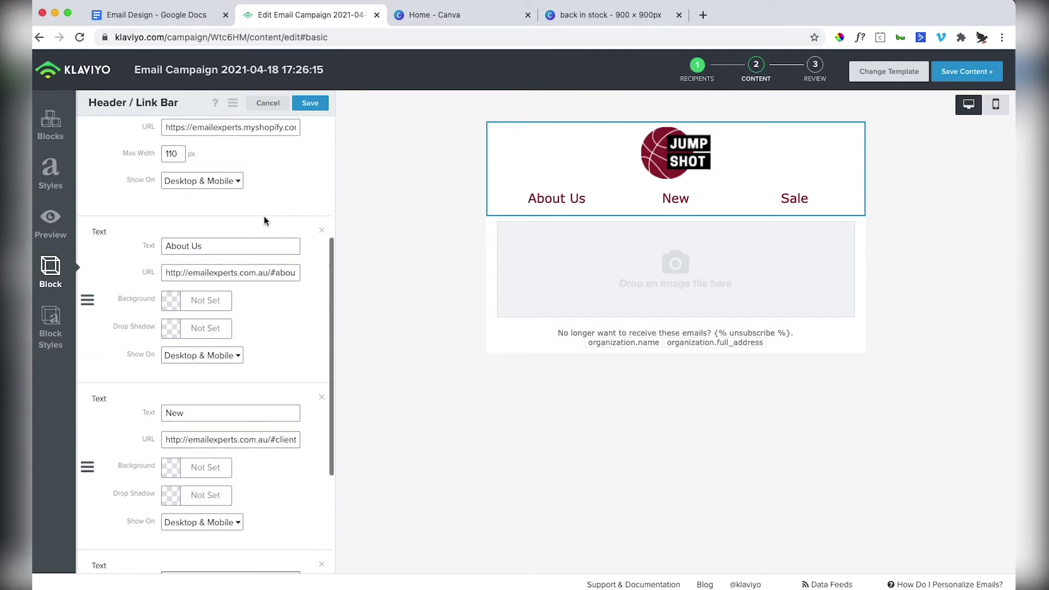
scroll(264, 216, up, 5)
drag(165, 501, 362, 497)
key(ctrl+v)
Step: Point the New link to the jumpshot.com new page
scroll(293, 539, down, 3)
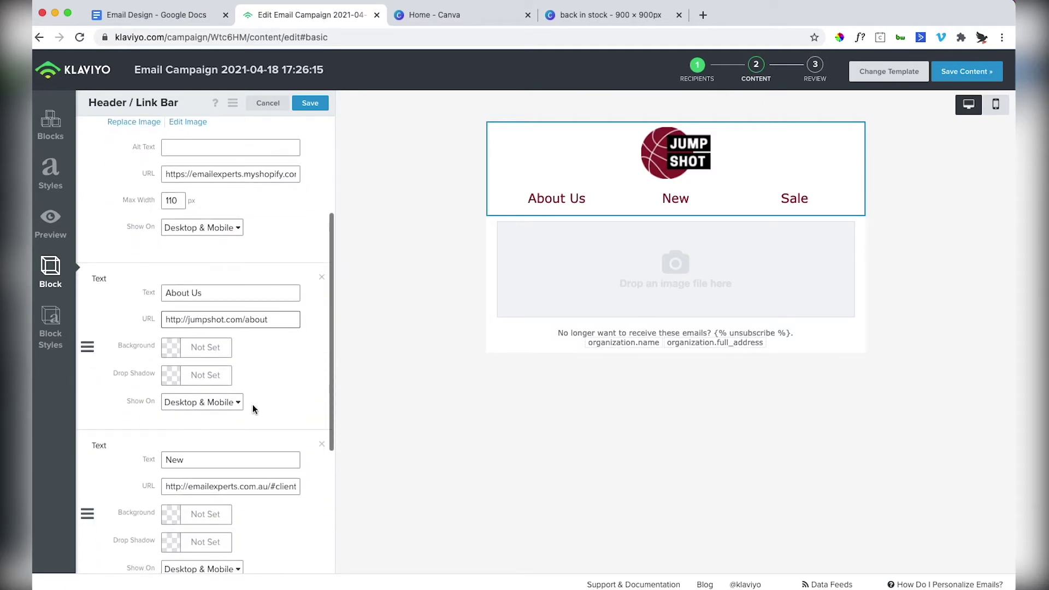
drag(165, 486, 328, 484)
key(ctrl+v)
key(BackSpace)
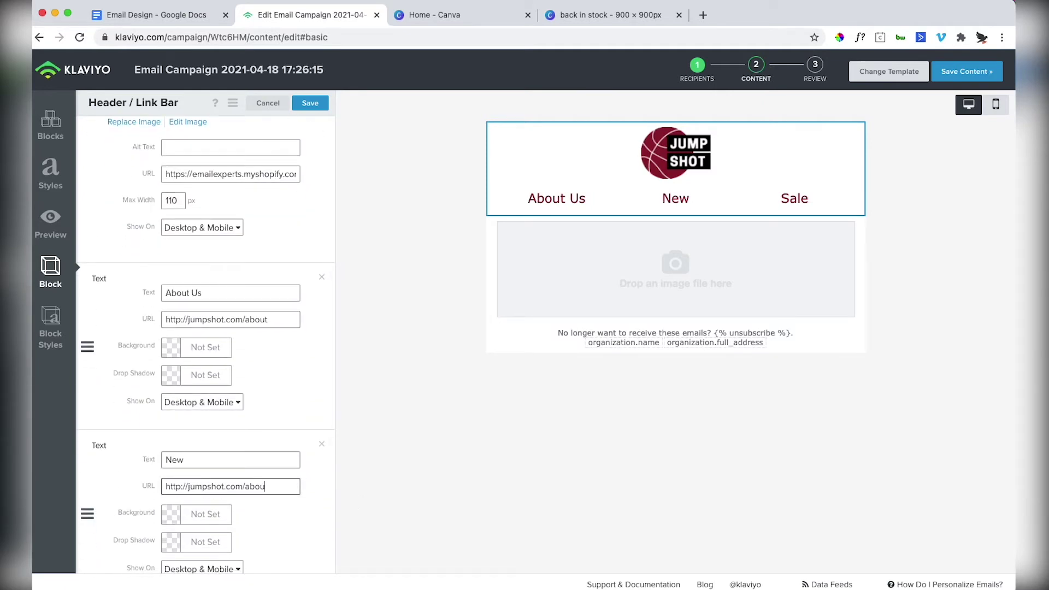
text(new)
scroll(257, 486, down, 3)
Step: Edit the Sale link address, set the logo link to jumpshot.com/about, and save the header
click(259, 485)
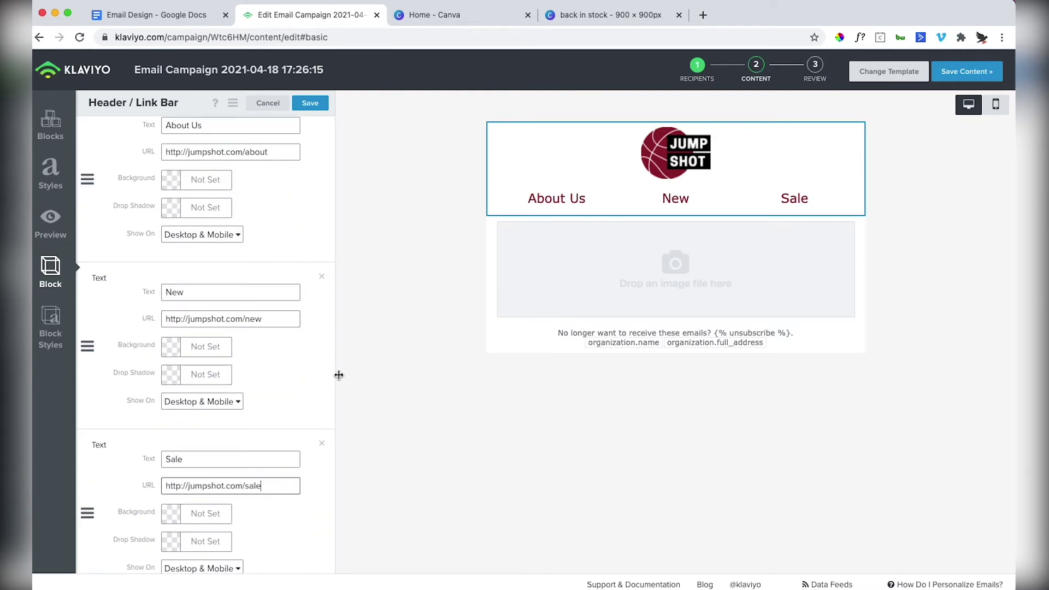
scroll(332, 367, up, 5)
drag(300, 355, 235, 355)
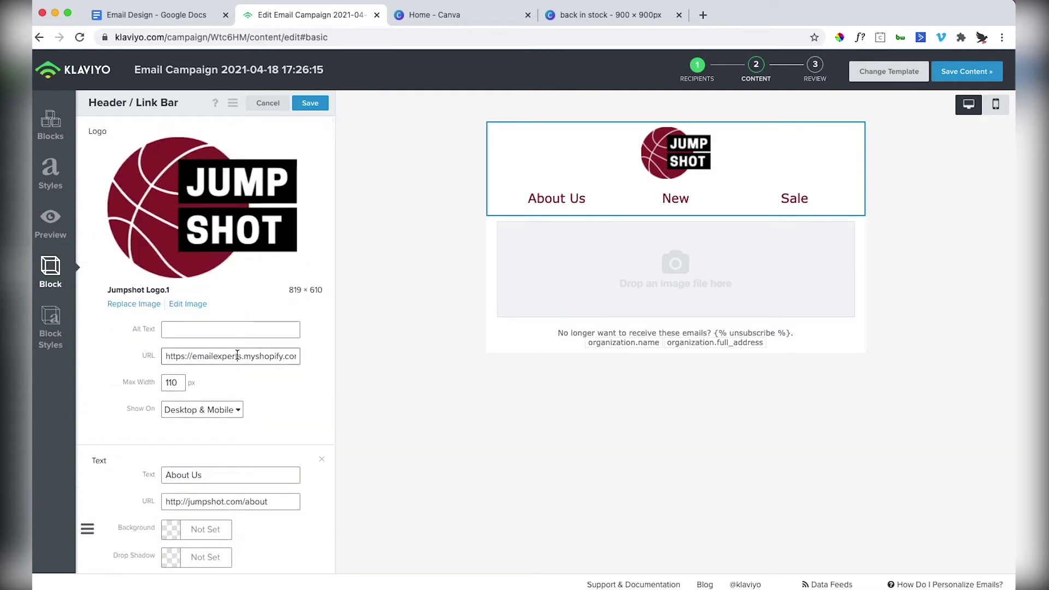
key(ctrl+v)
key(ctrl+a)
key(Left)
key(ctrl+a)
key(ctrl+v)
click(312, 102)
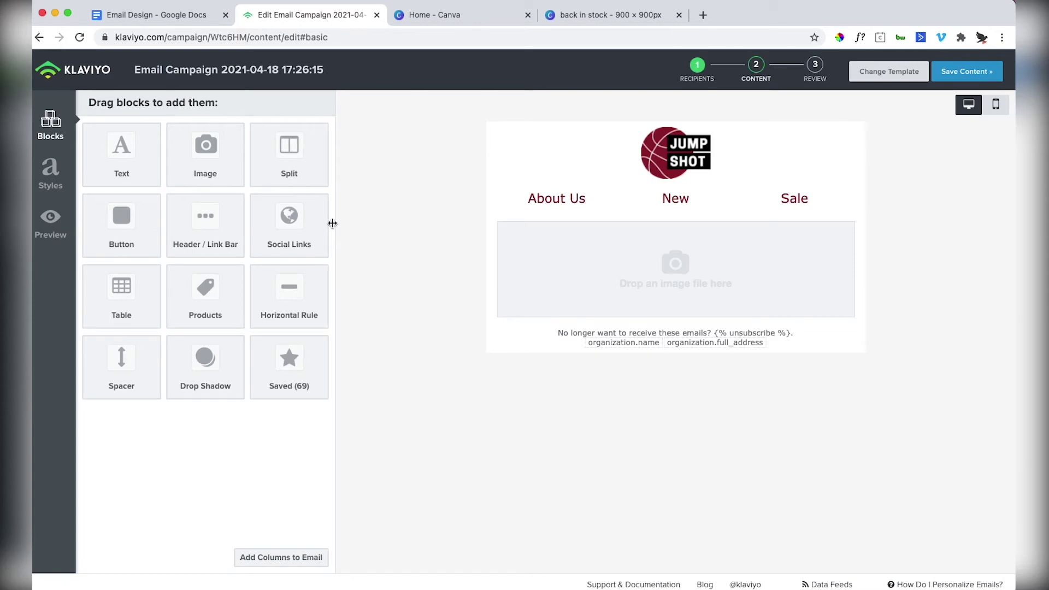
Step: Upload back in stock.png into the empty image block and make it fill the image area
click(534, 243)
click(280, 182)
click(525, 192)
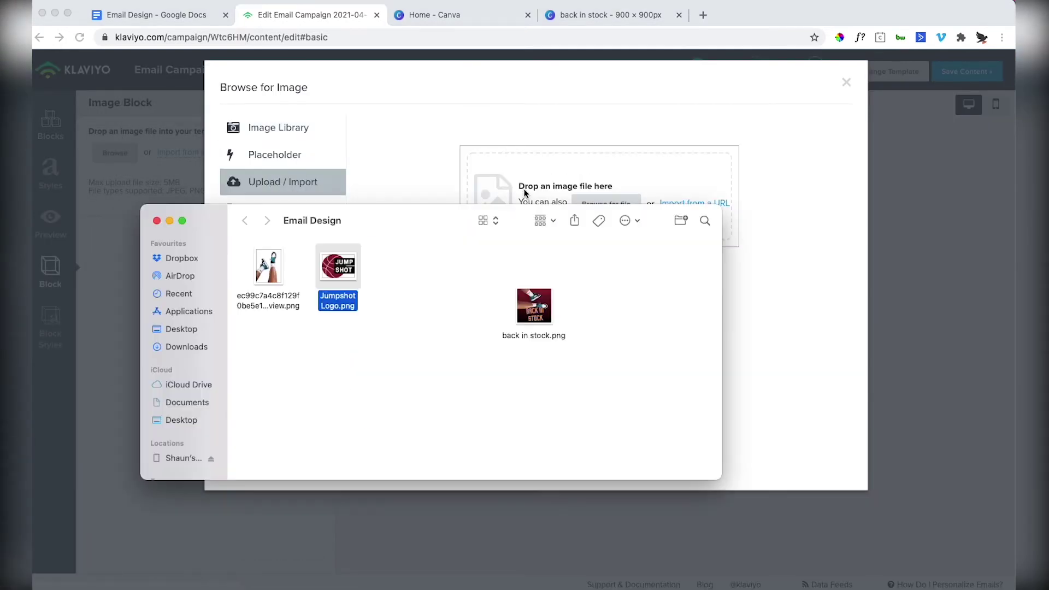
drag(522, 298, 552, 214)
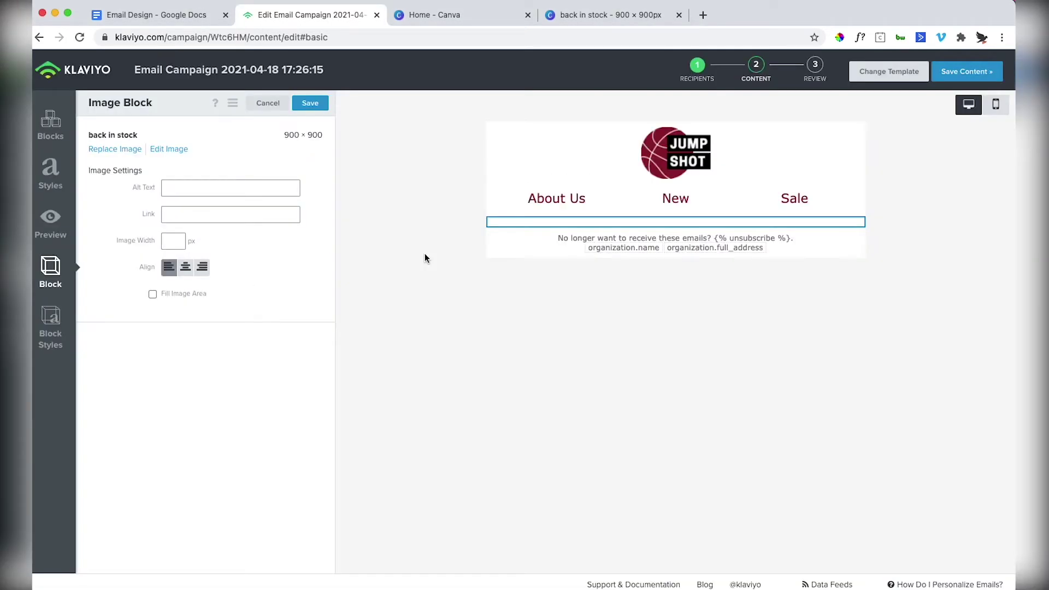
click(166, 527)
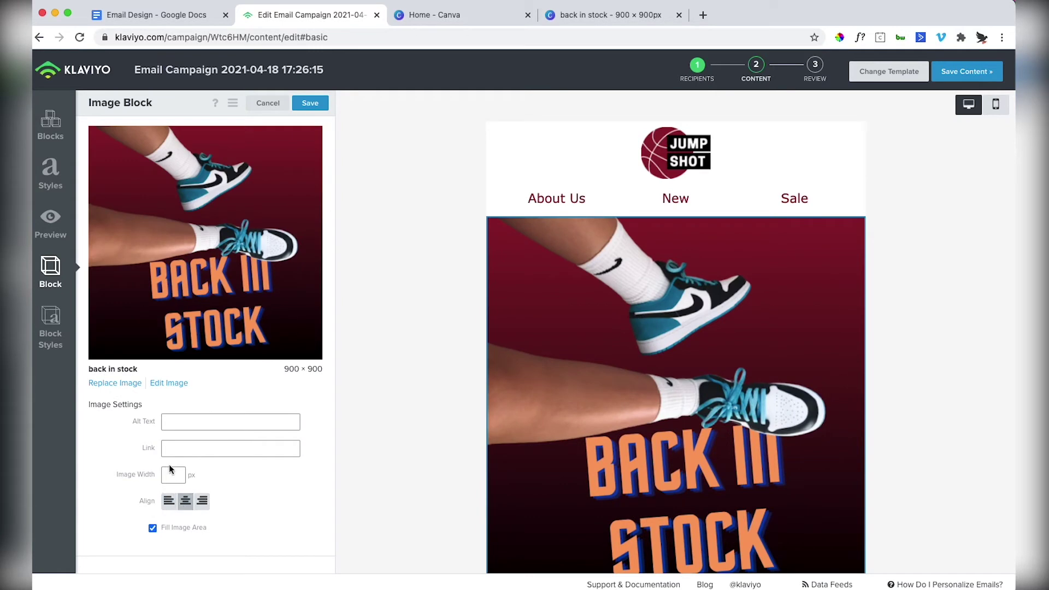
scroll(495, 439, down, 3)
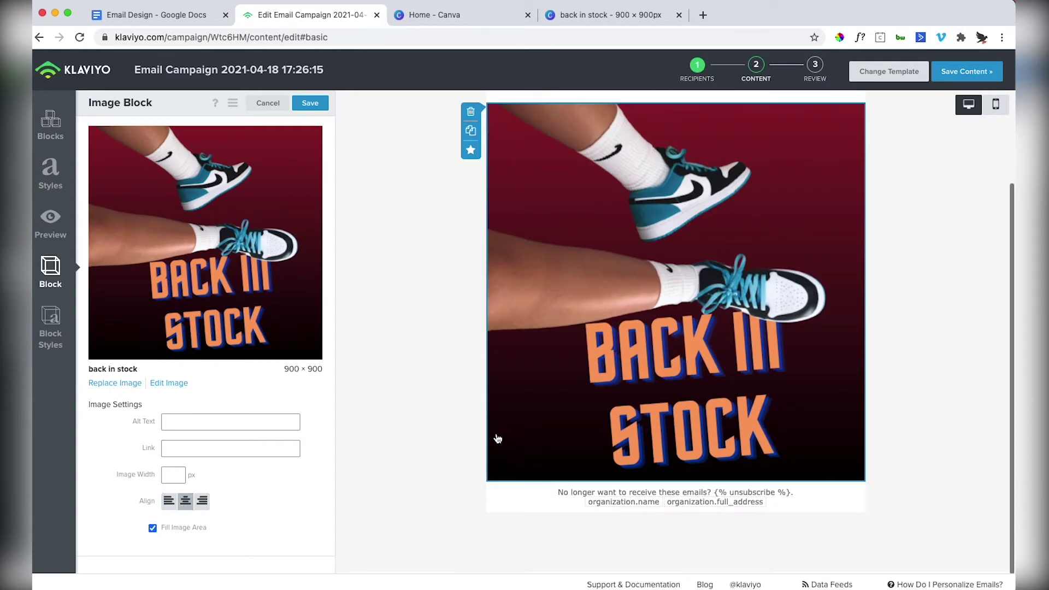
Step: Give the hero alt text Back in Stock, link it to jumpshot.com/collection/back-in-stock, and save
click(224, 421)
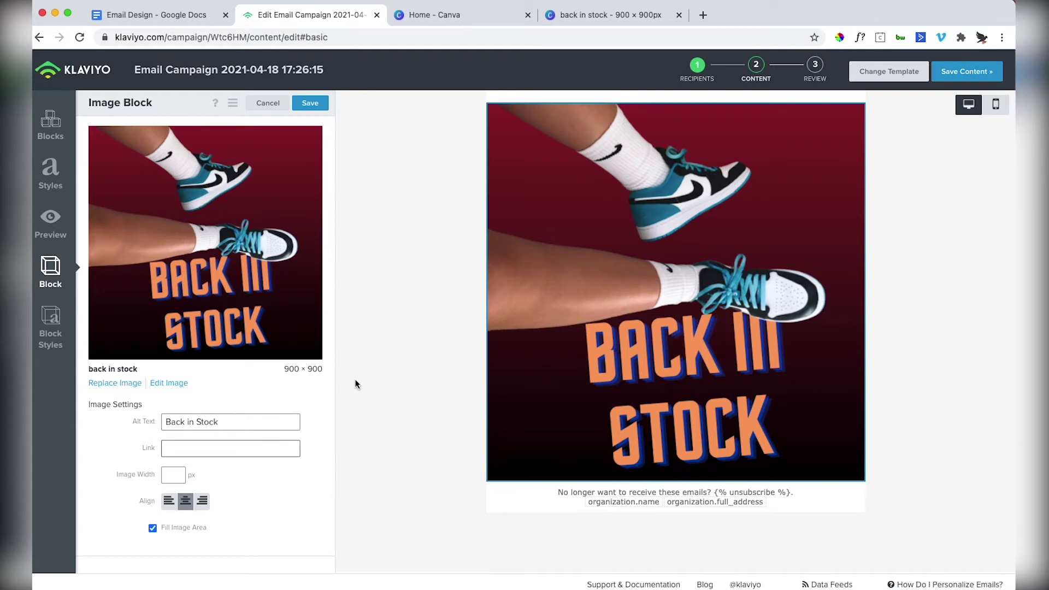
key(super+1)
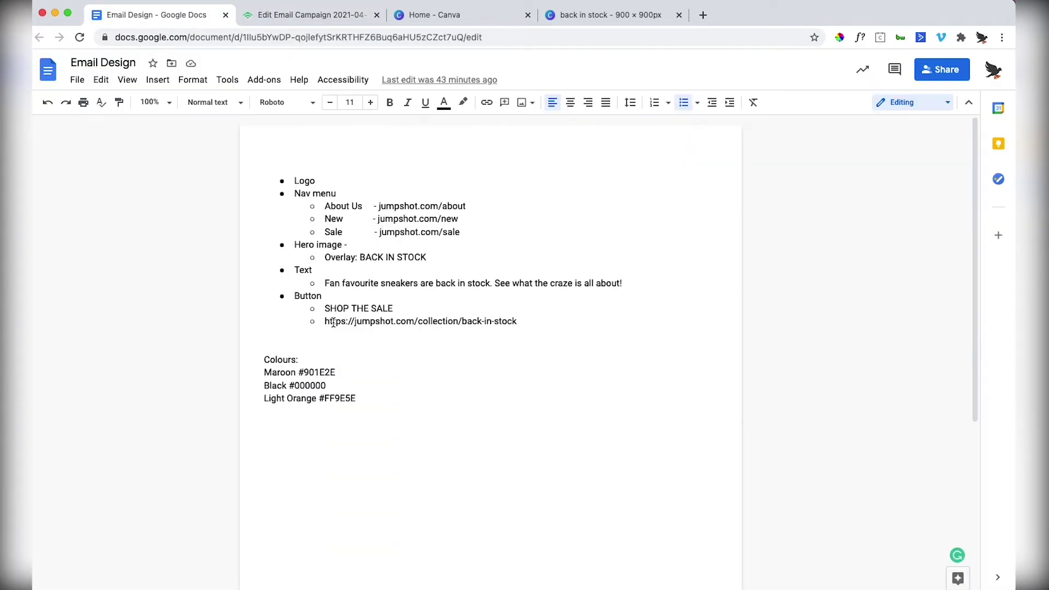
drag(333, 322, 502, 320)
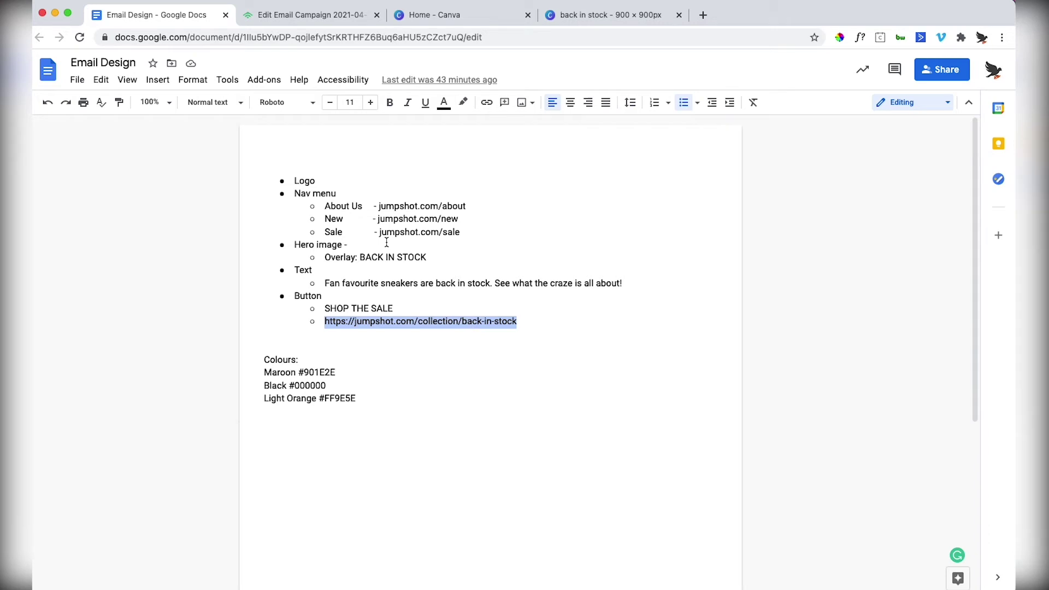
key(super+c)
key(super+2)
click(203, 446)
key(super+v)
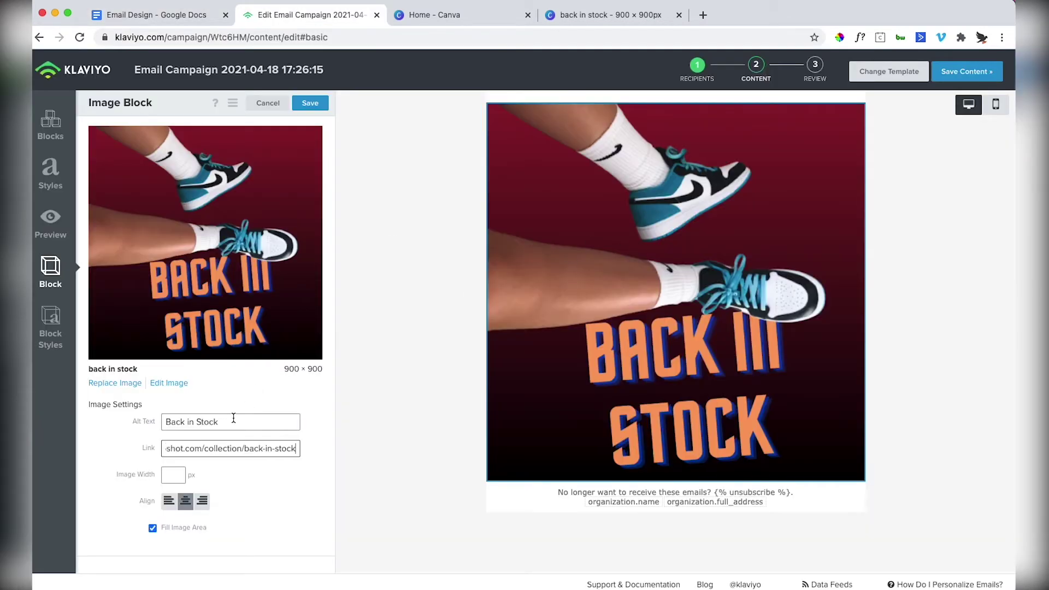
click(310, 103)
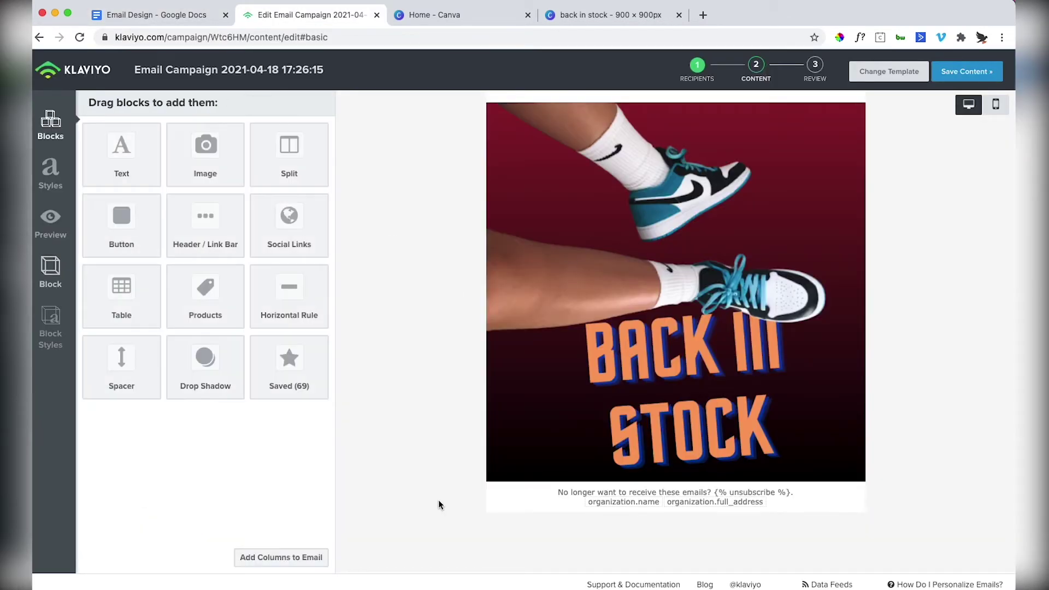
Step: Add a text block below the hero holding the fan-favourite sneakers sentence, centered
drag(140, 145, 606, 427)
key(ctrl+a)
key(ctrl+v)
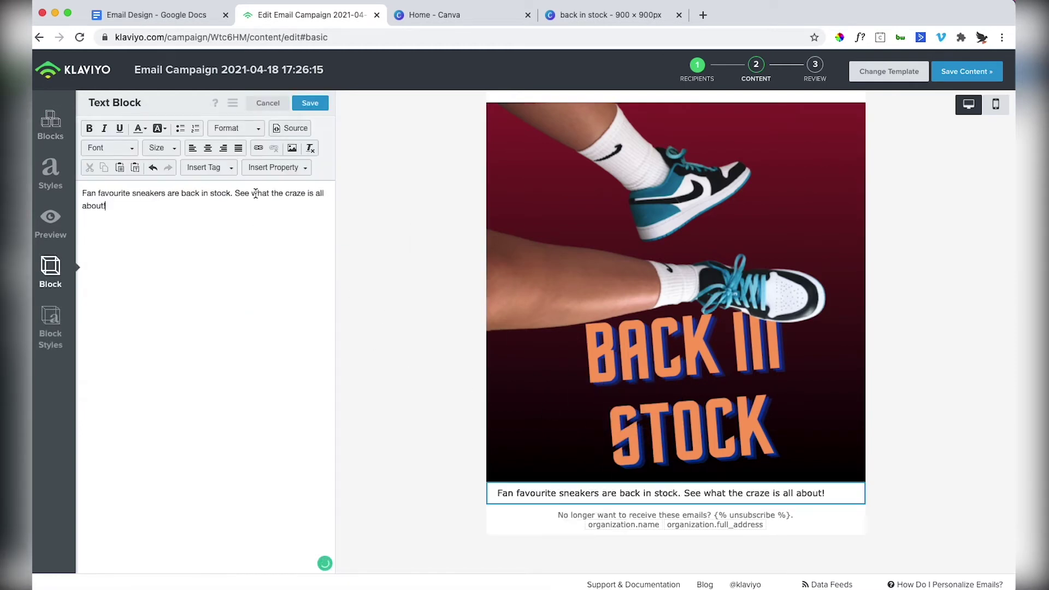
key(ctrl+z)
key(BackSpace)
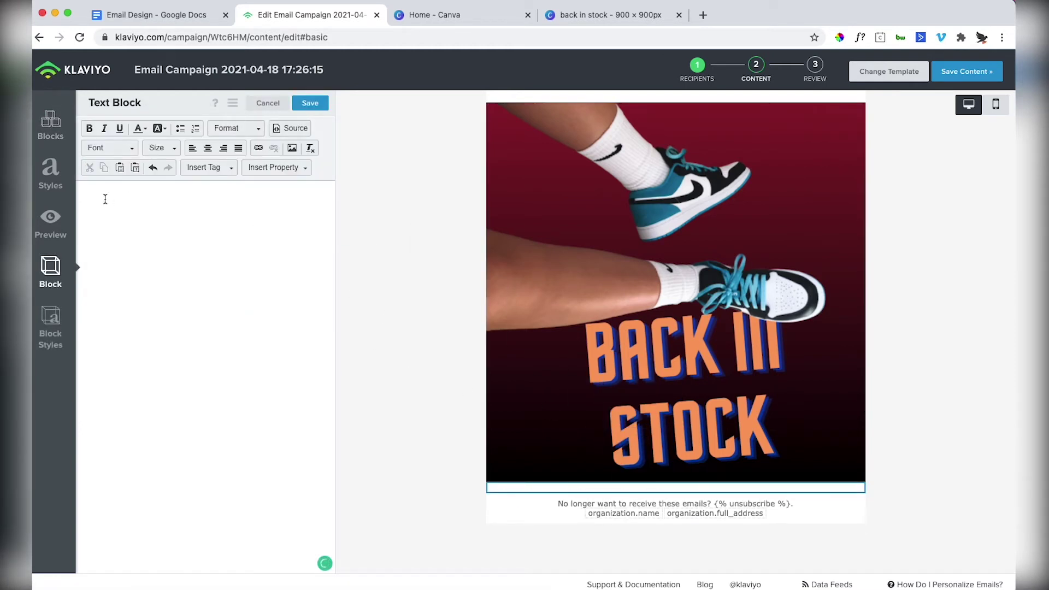
key(ctrl+shift+Tab)
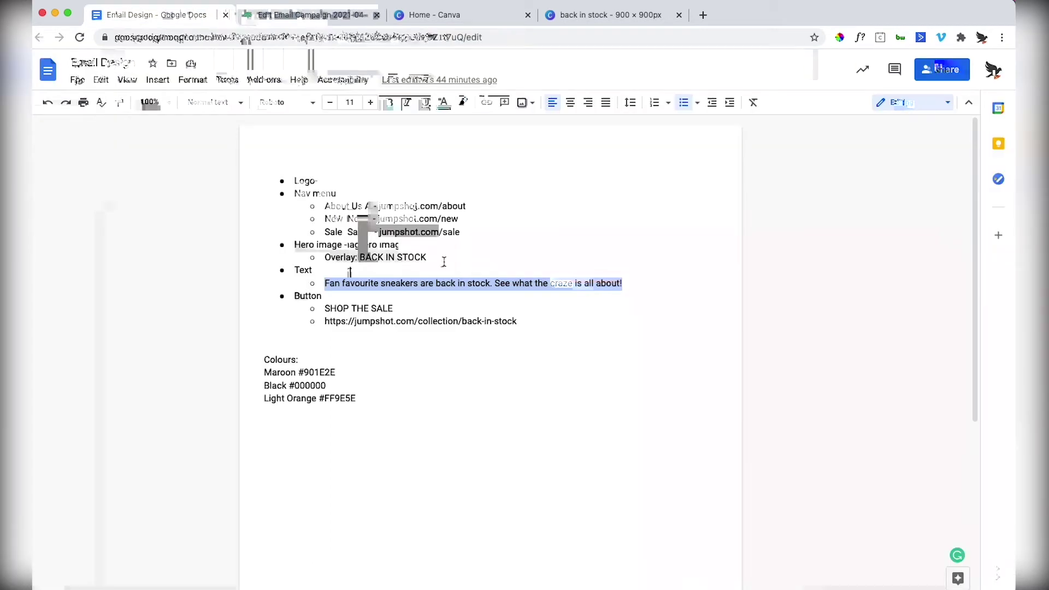
key(ctrl+Tab)
right_click(119, 190)
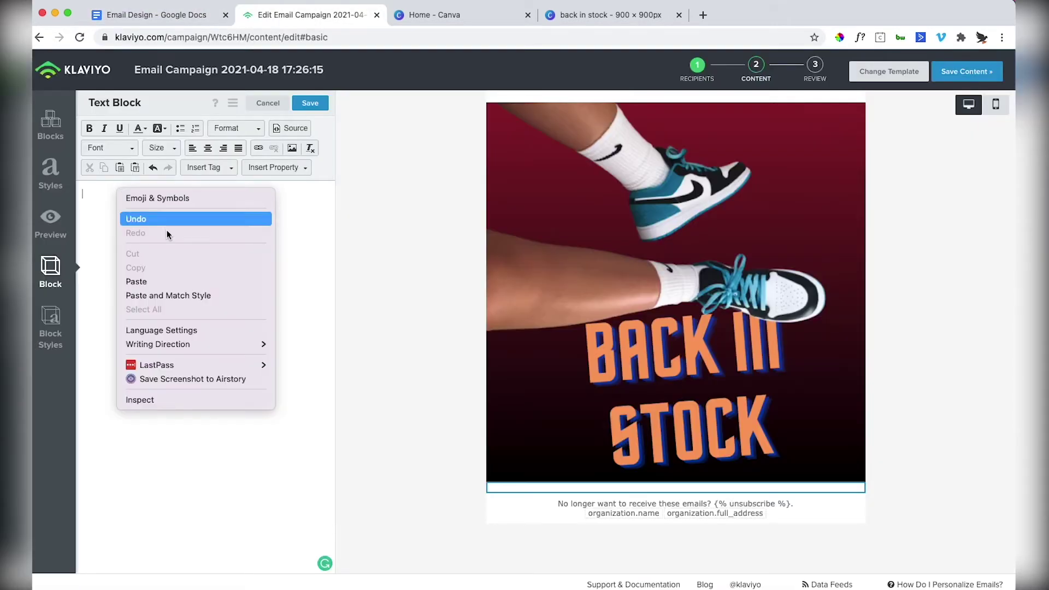
click(197, 297)
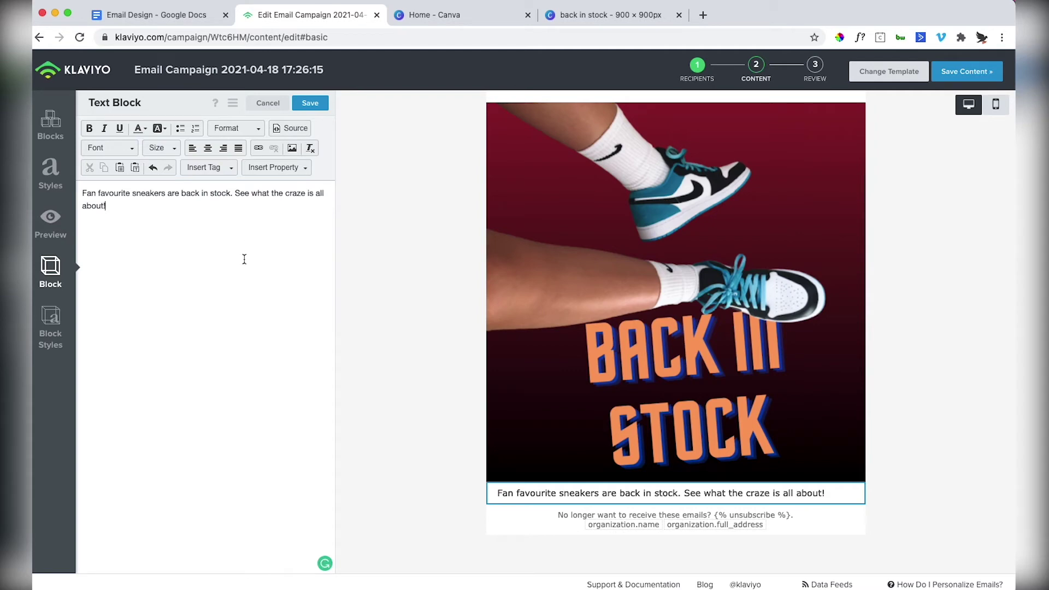
key(super+a)
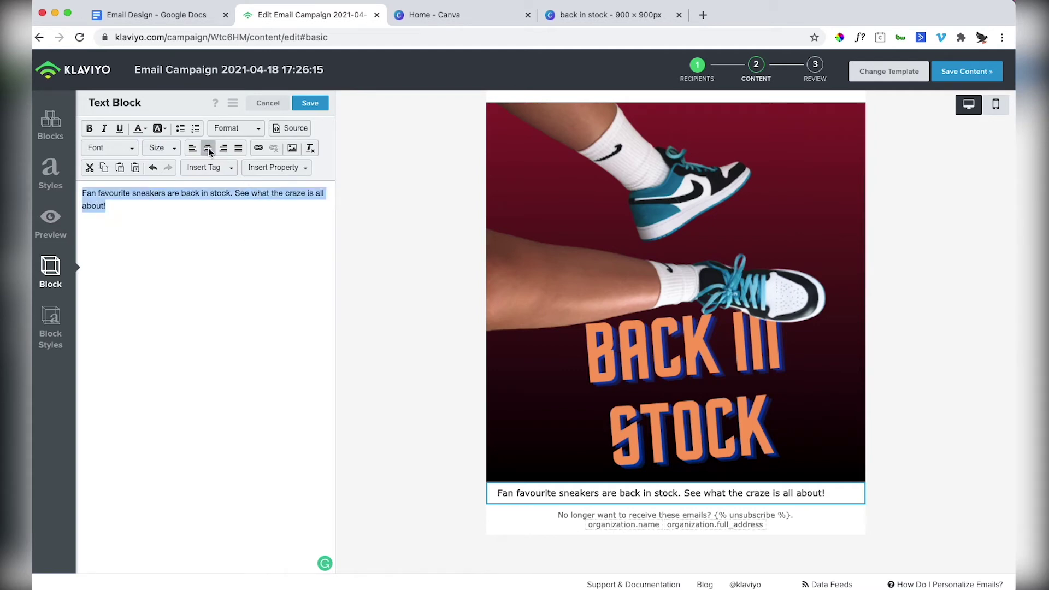
click(208, 149)
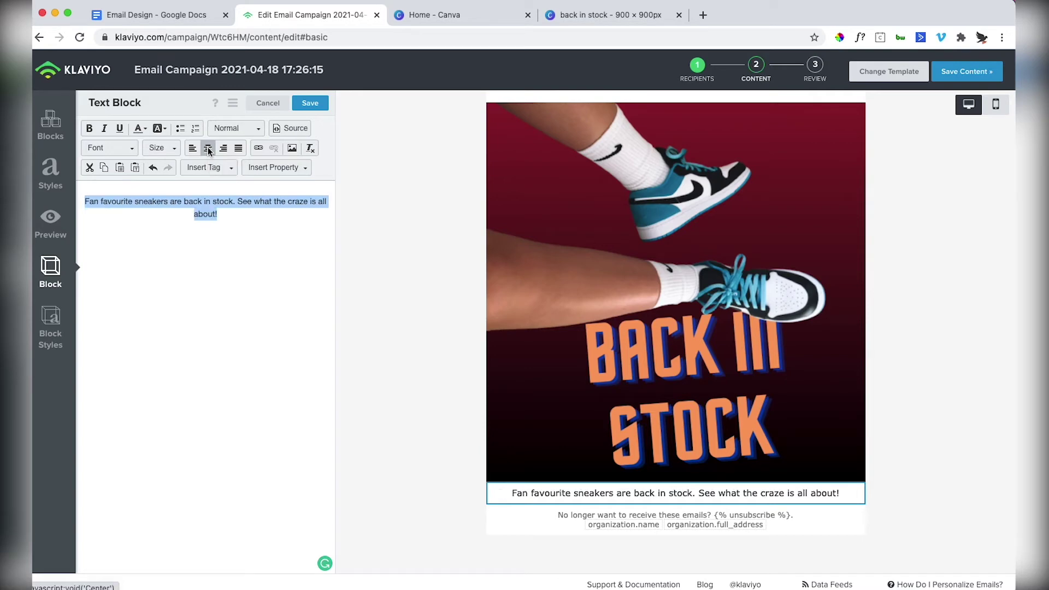
Step: Make the sentence white #FFFFFF on a black #000000 block background
click(71, 312)
click(205, 151)
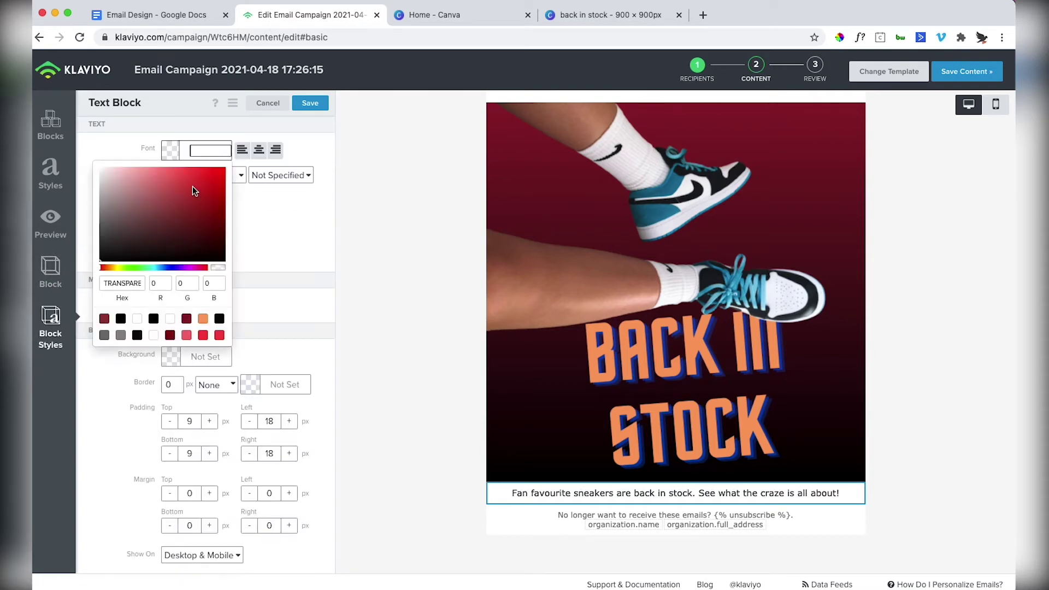
click(260, 225)
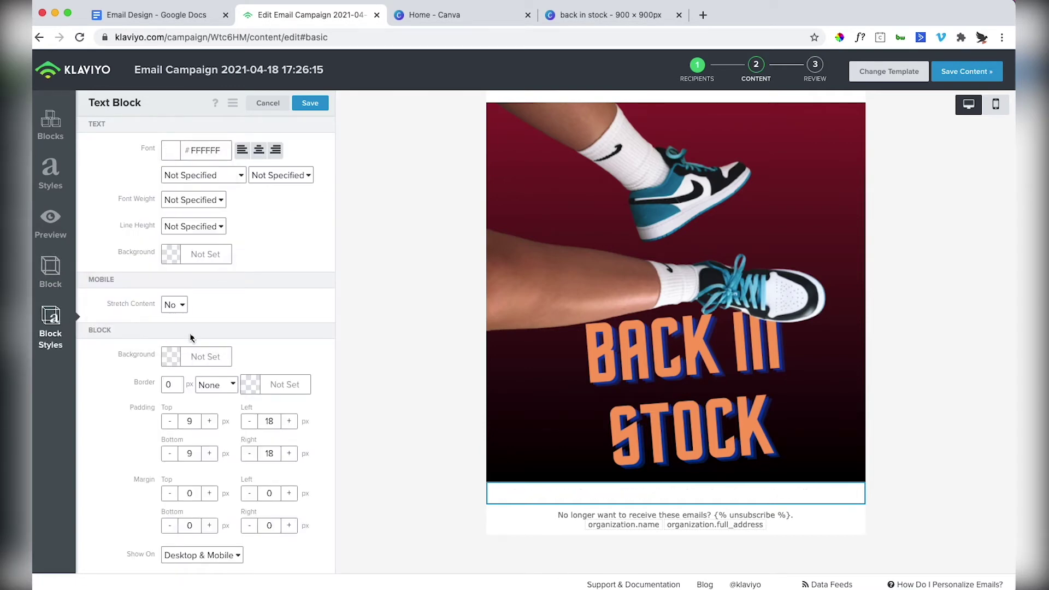
click(196, 358)
click(159, 428)
click(163, 467)
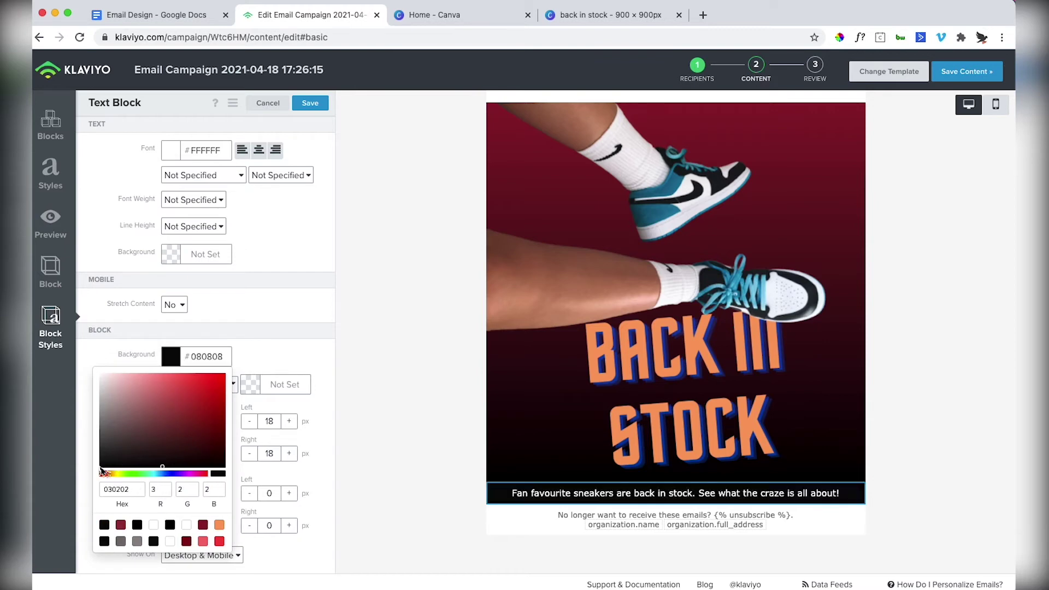
click(100, 471)
click(264, 364)
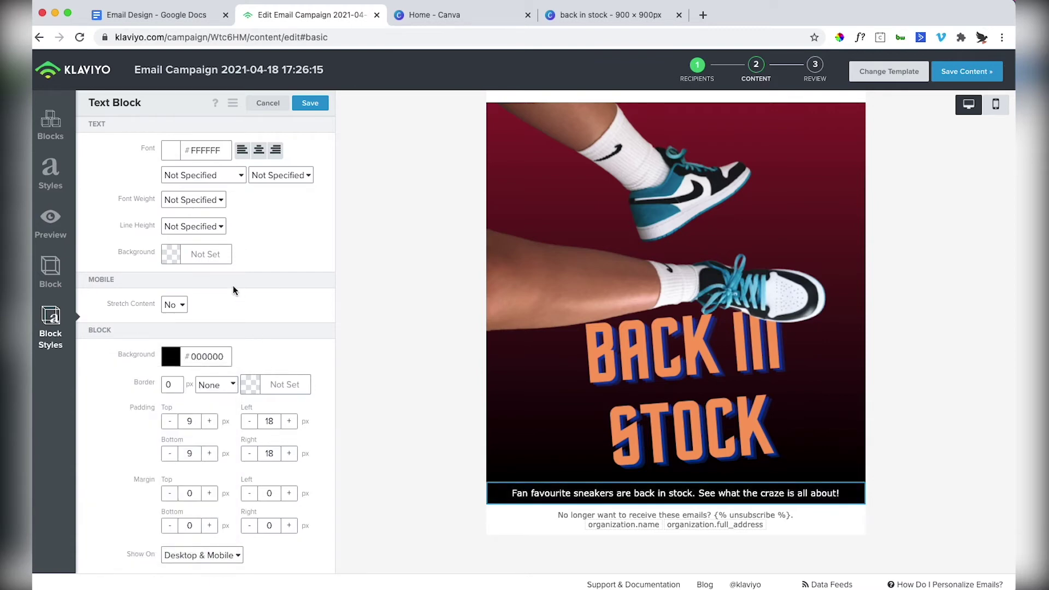
Step: Set the text to 20px, widen the left and right padding, and save the block
click(282, 174)
click(292, 286)
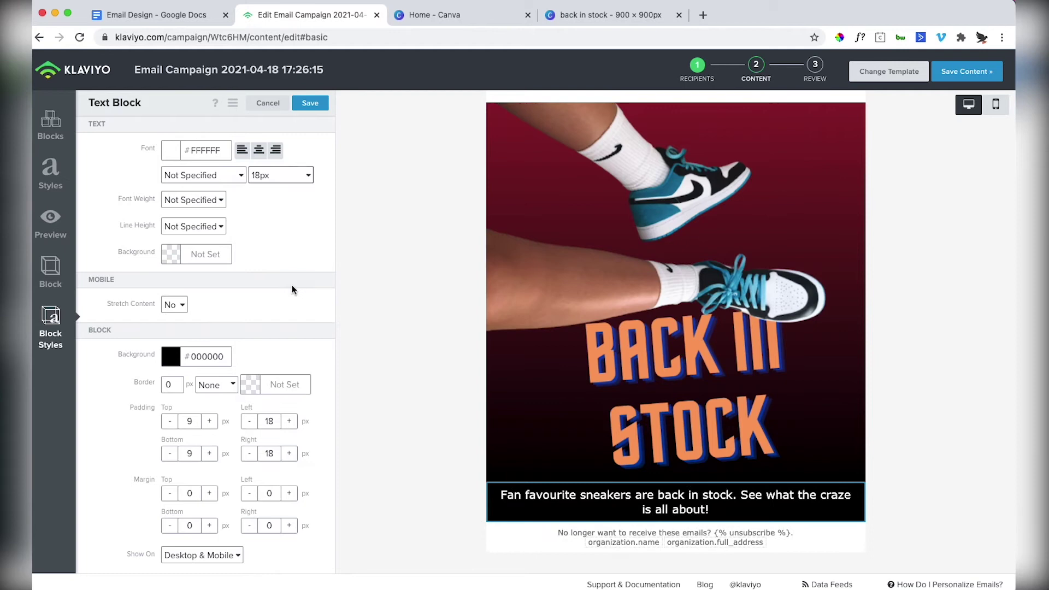
click(293, 175)
click(289, 193)
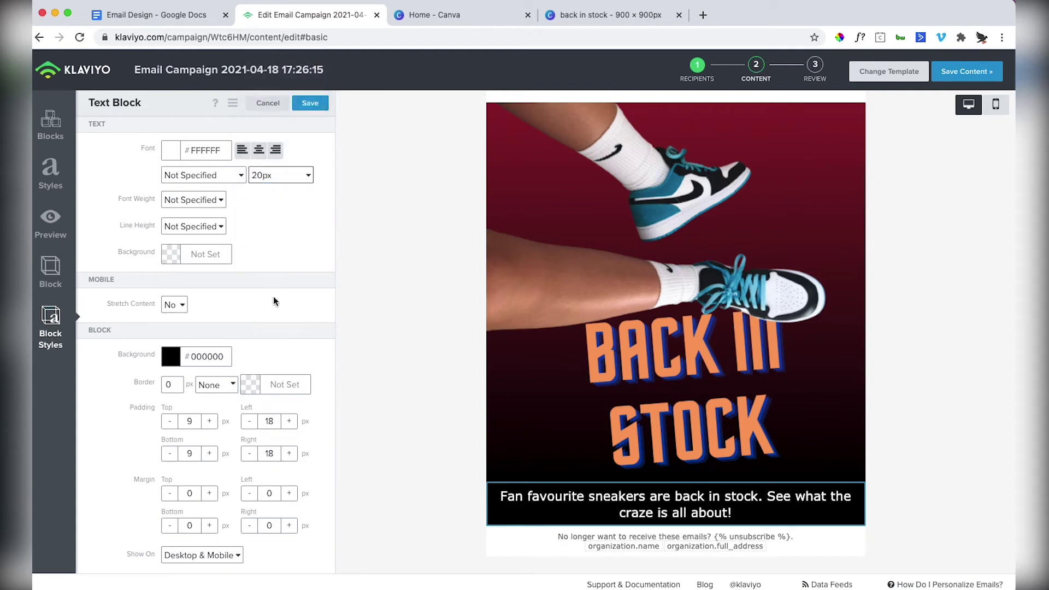
click(215, 179)
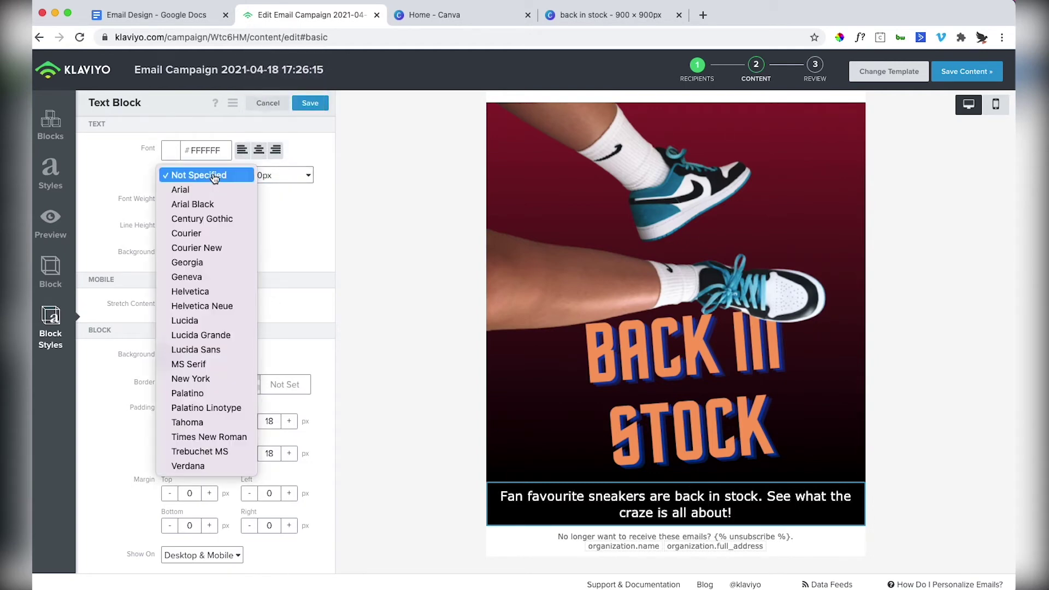
click(213, 179)
click(222, 199)
click(306, 211)
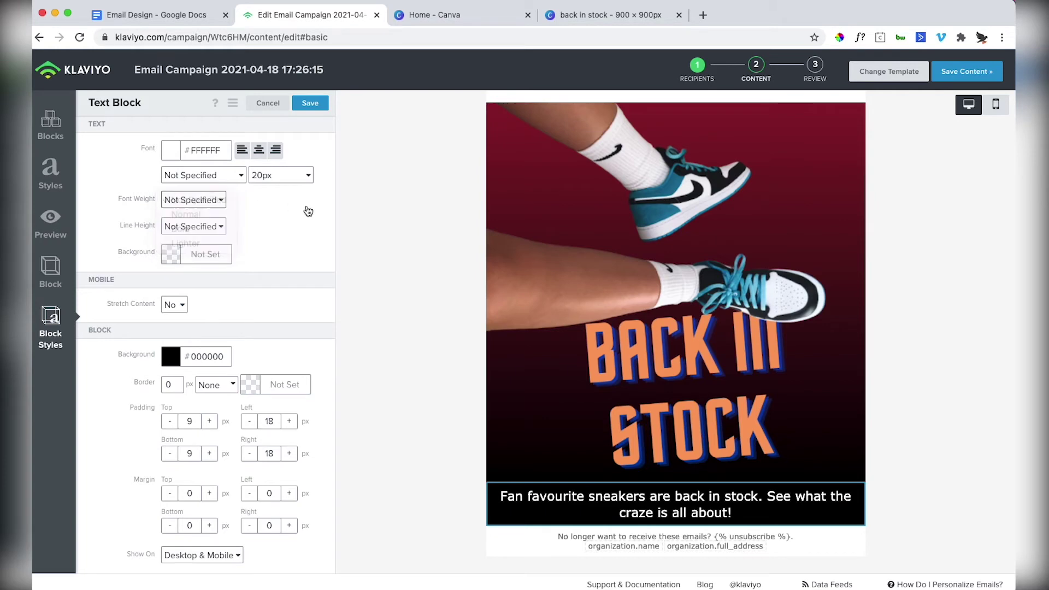
double_click(273, 416)
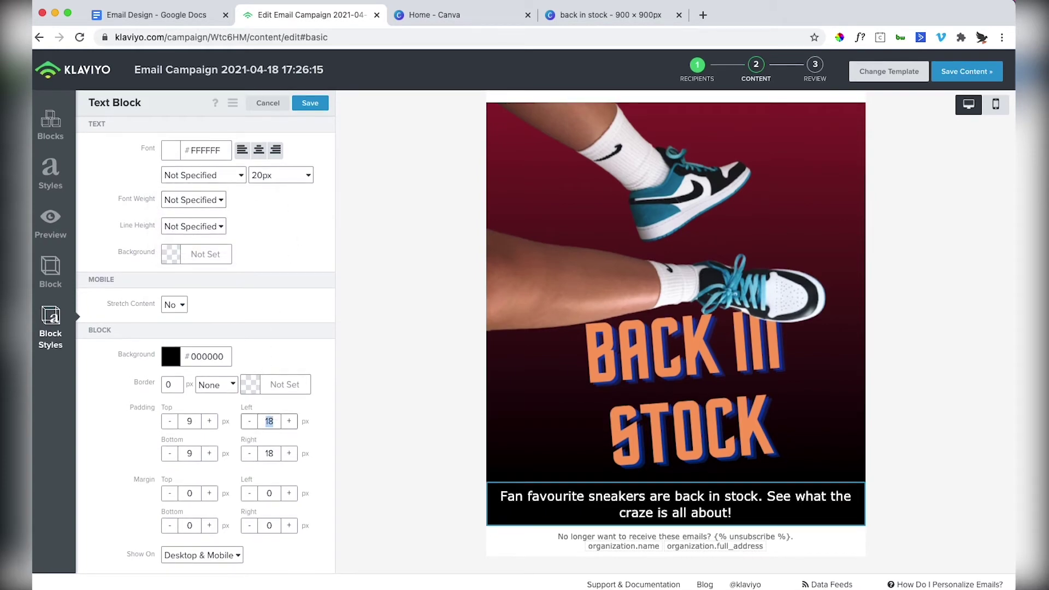
text(500)
key(Tab)
text(50)
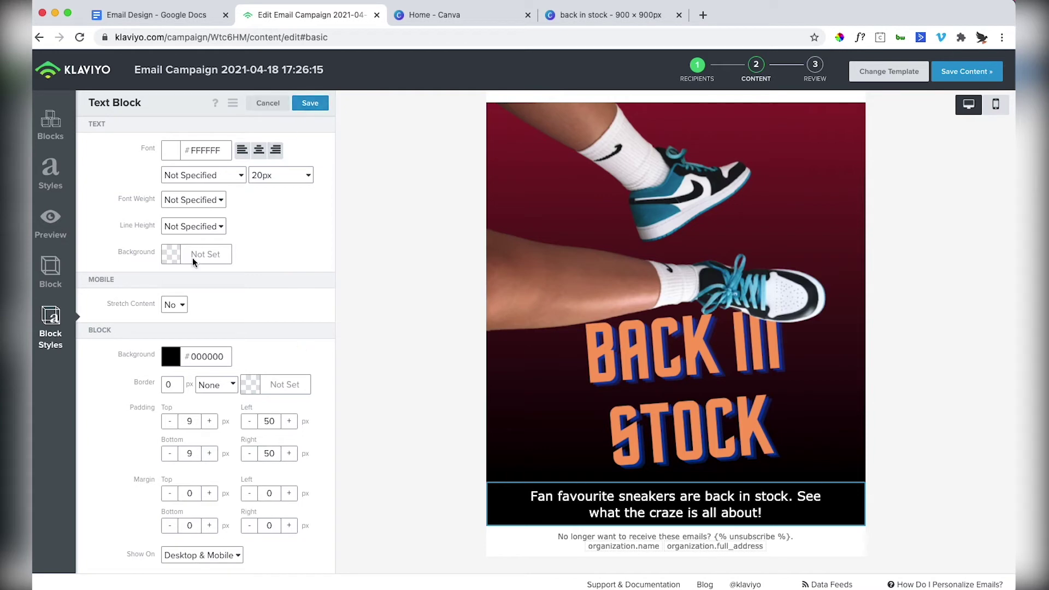
text(20)
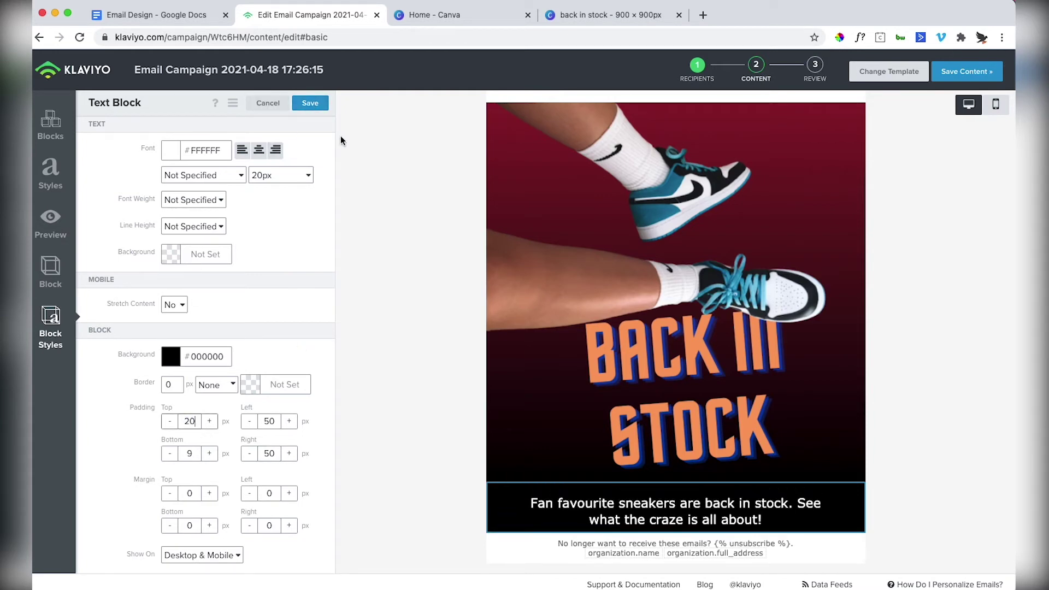
click(309, 103)
scroll(403, 393, down, 2)
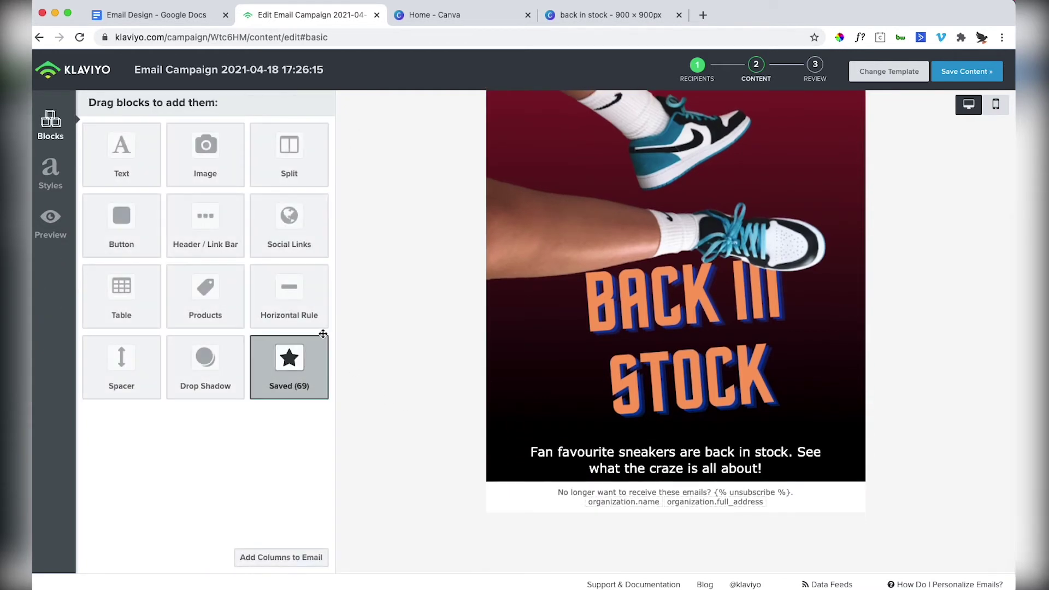
Step: Set the button text to SHOP THE SALE, copied from the design notes
drag(121, 224, 616, 478)
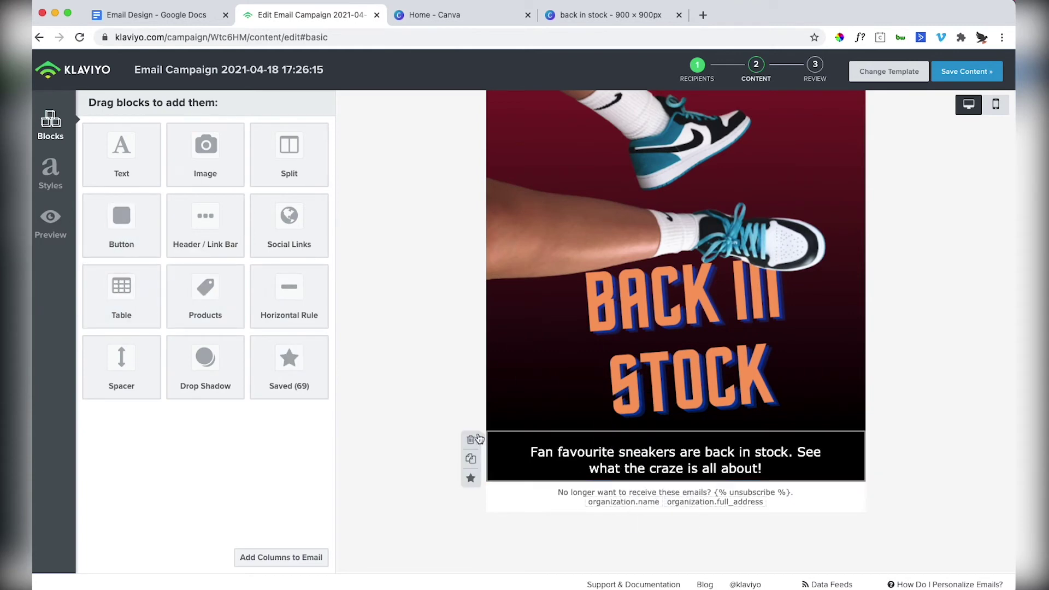
key(super+1)
click(321, 206)
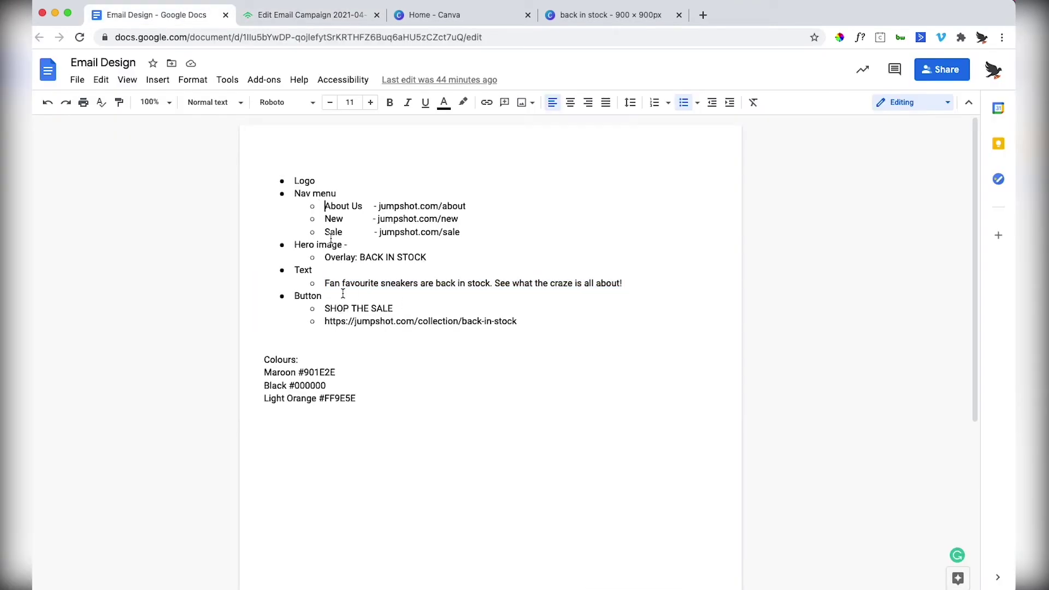
drag(335, 304, 392, 309)
key(super+c)
key(super+2)
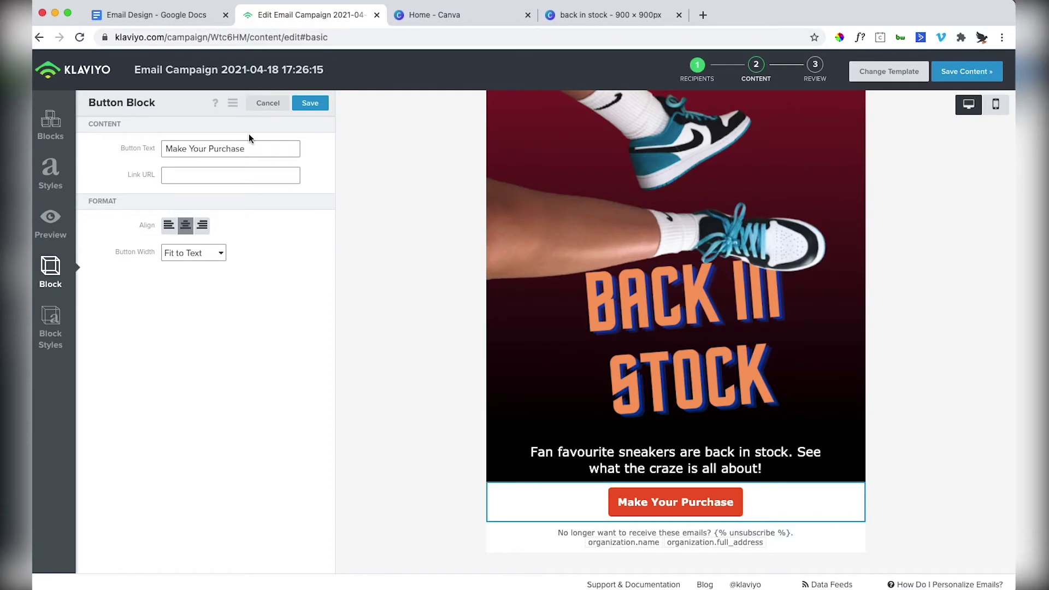
triple_click(252, 148)
key(super+v)
key(super+1)
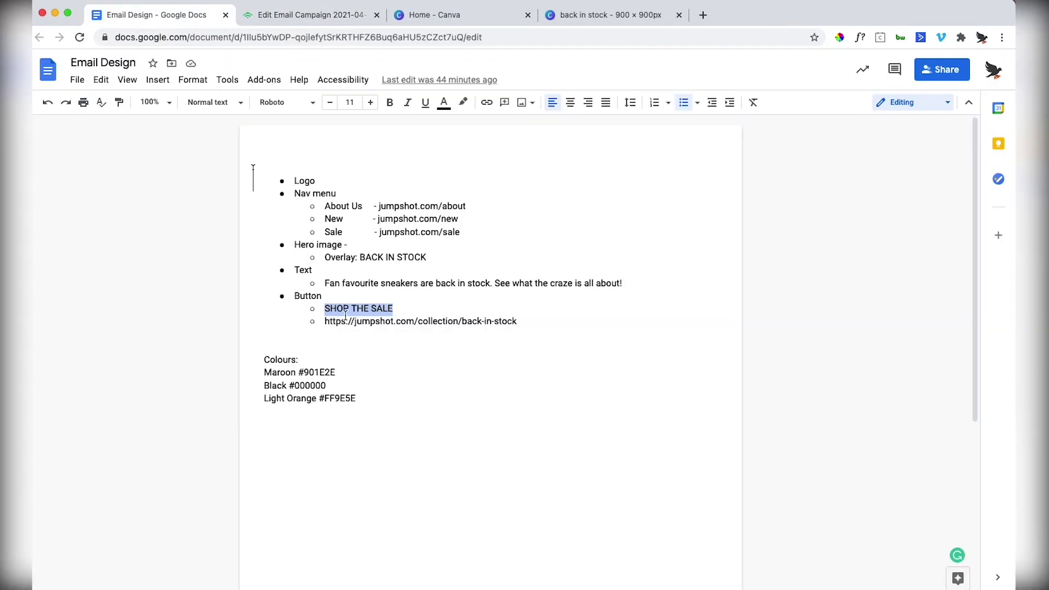
Step: Link the button to the back-in-stock collection page and save it
drag(345, 321, 516, 321)
key(super+2)
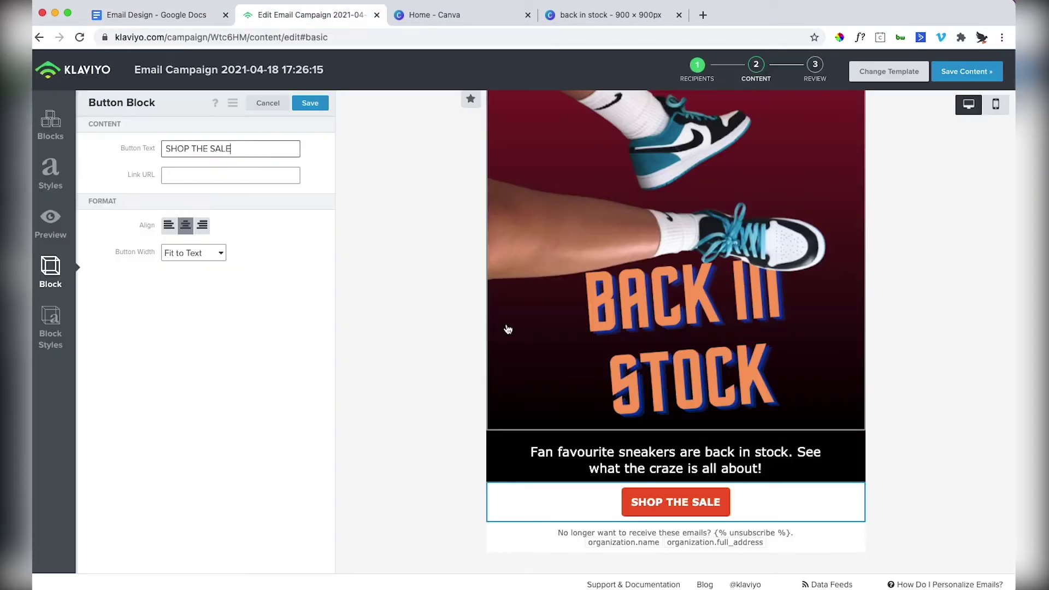
click(261, 179)
key(super+v)
click(310, 103)
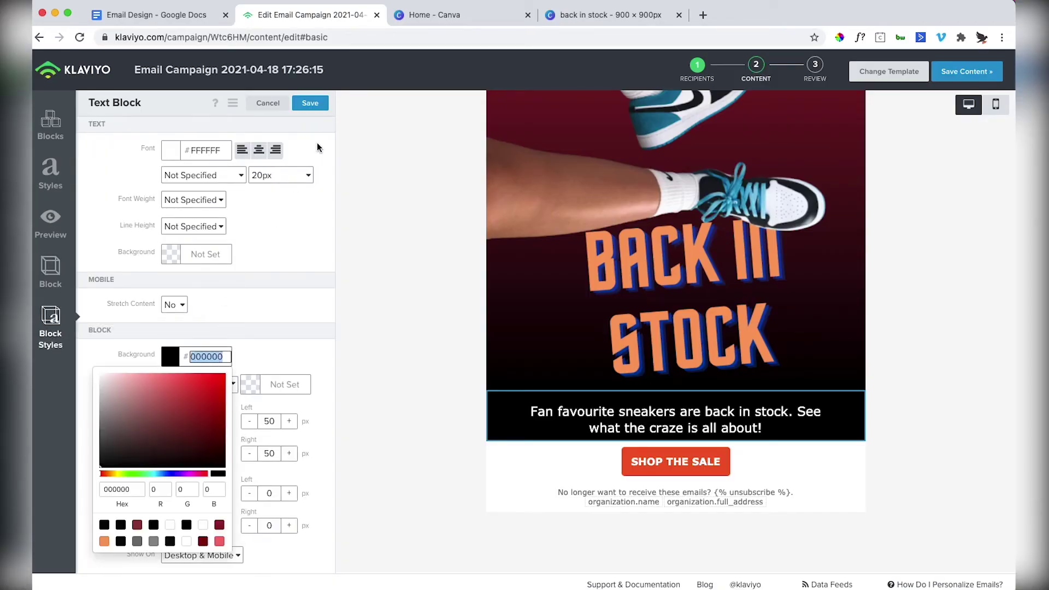
Step: Set the SHOP THE SALE button block's background to black #000000
click(309, 103)
click(573, 471)
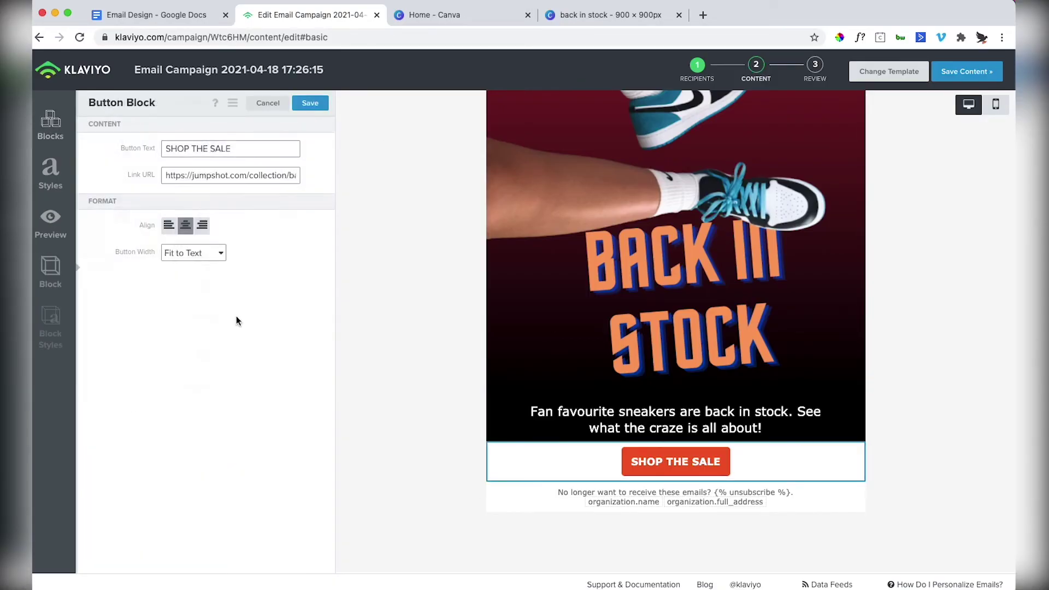
click(50, 328)
scroll(218, 488, down, 1)
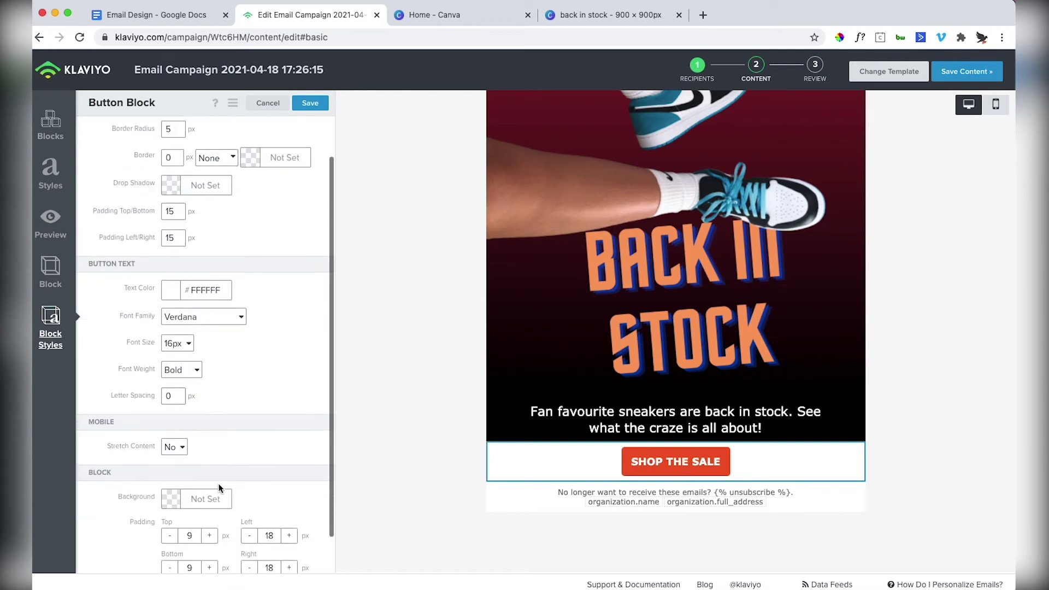
scroll(218, 487, down, 2)
click(213, 458)
click(256, 364)
Step: Make the button light orange FF9E5E with border radius 8 and side padding 40
key(super+1)
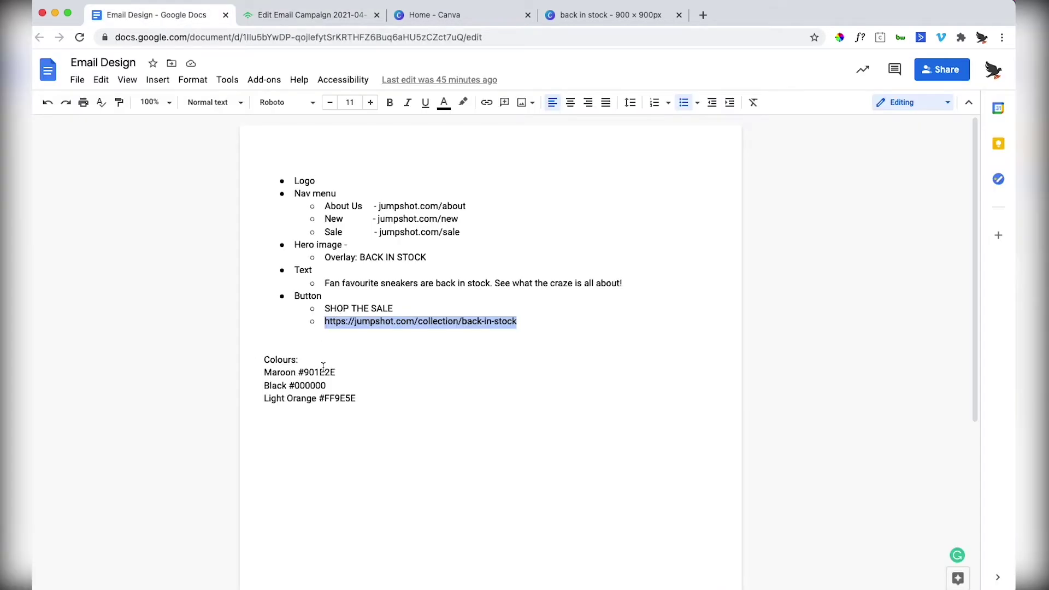
double_click(334, 398)
key(super+c)
key(super+2)
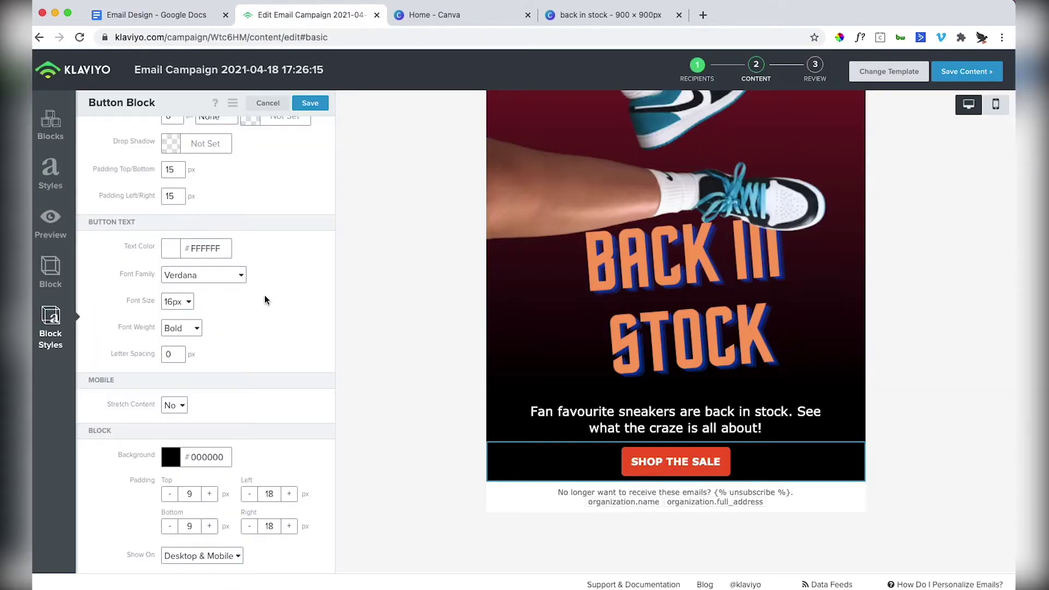
scroll(265, 299, up, 2)
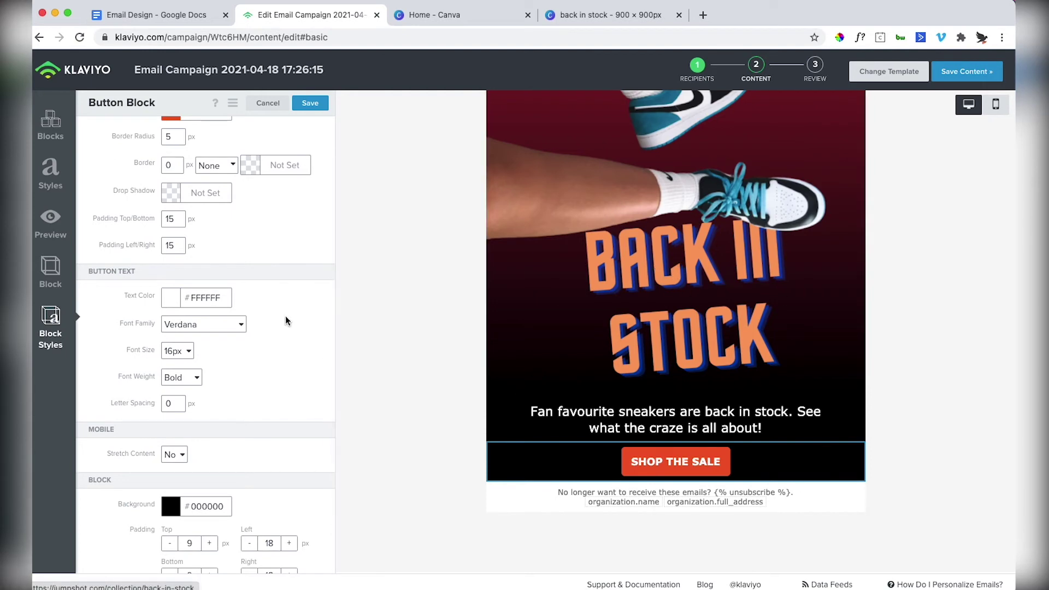
scroll(224, 300, up, 2)
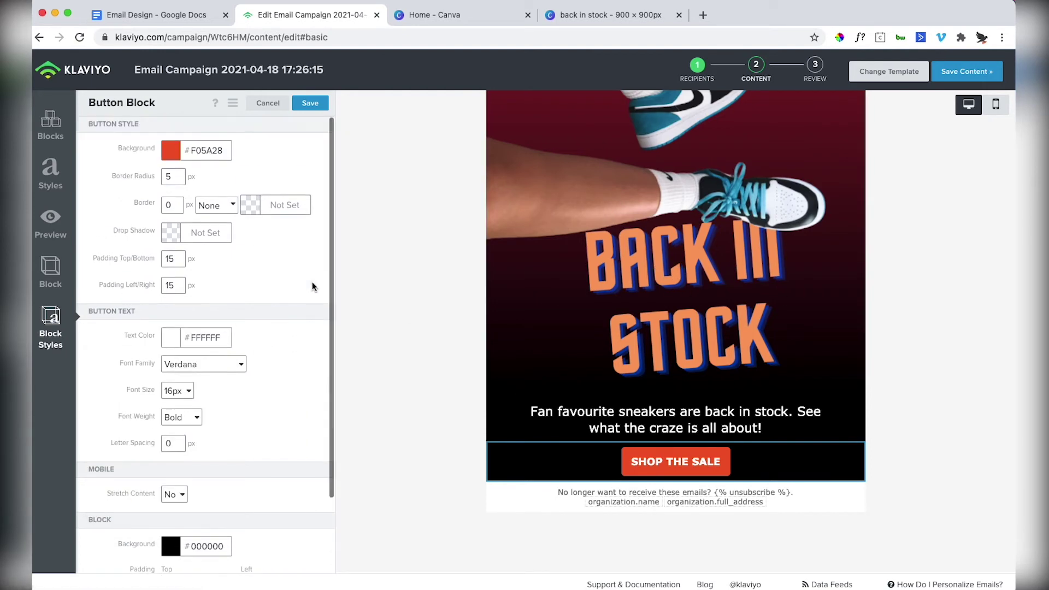
double_click(220, 155)
key(super+v)
click(266, 143)
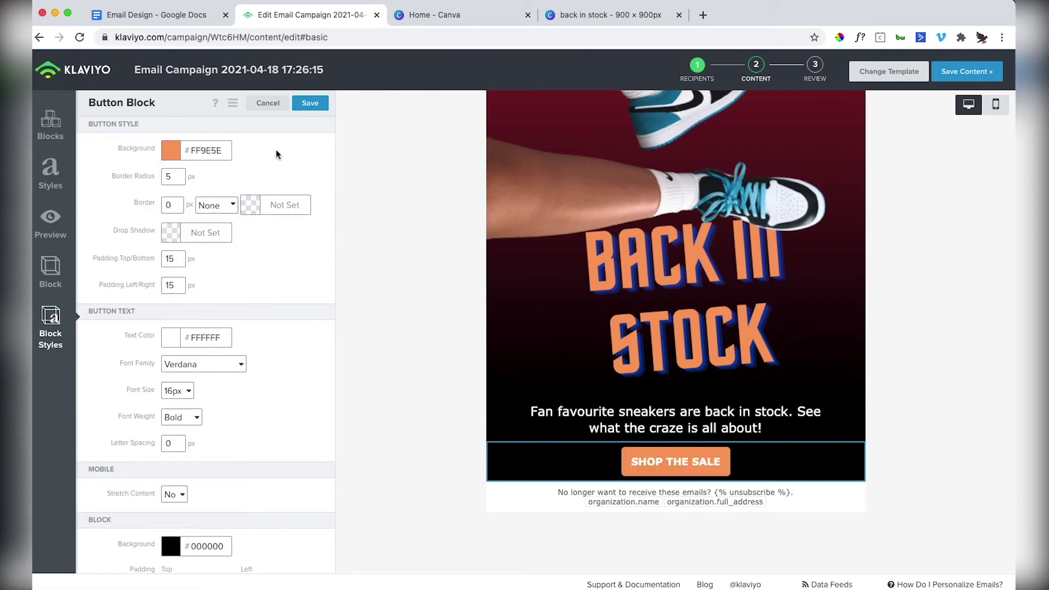
double_click(173, 175)
text(8)
text(40)
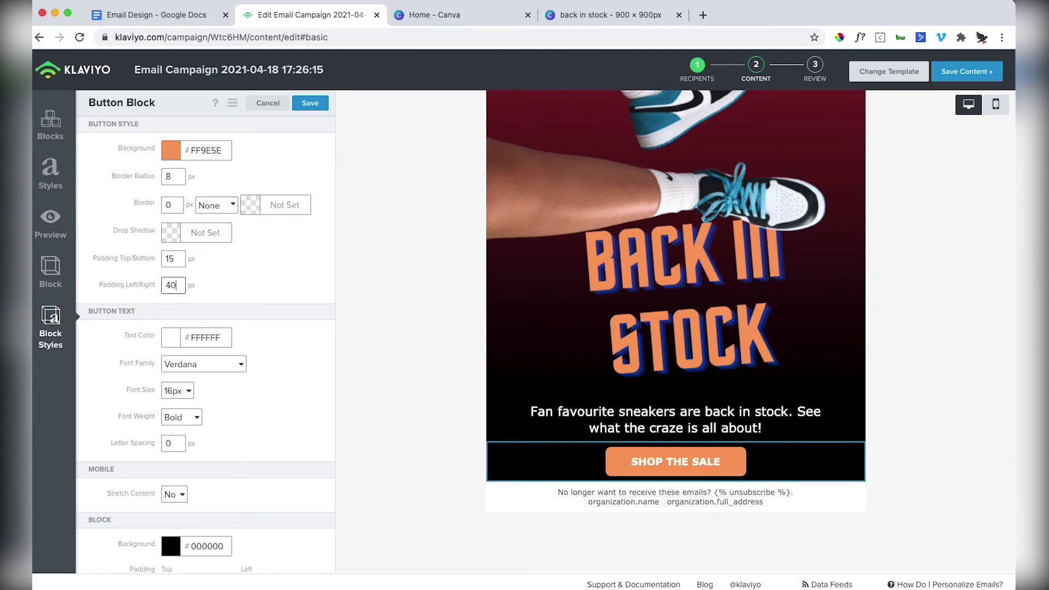
Step: Set the button text to 22px with block padding top 20 and bottom 40, then save
click(186, 391)
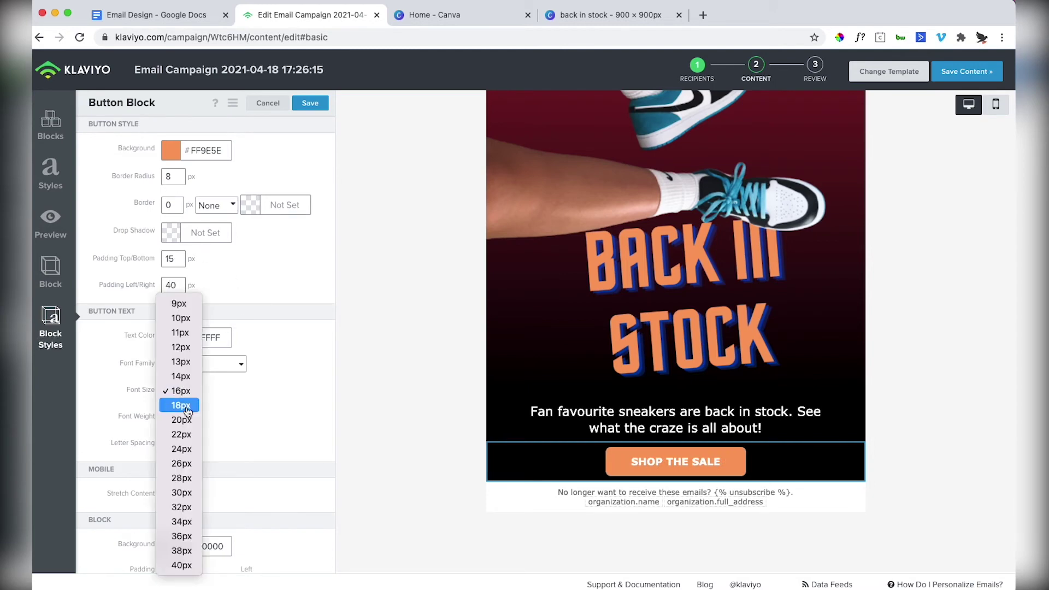
click(187, 452)
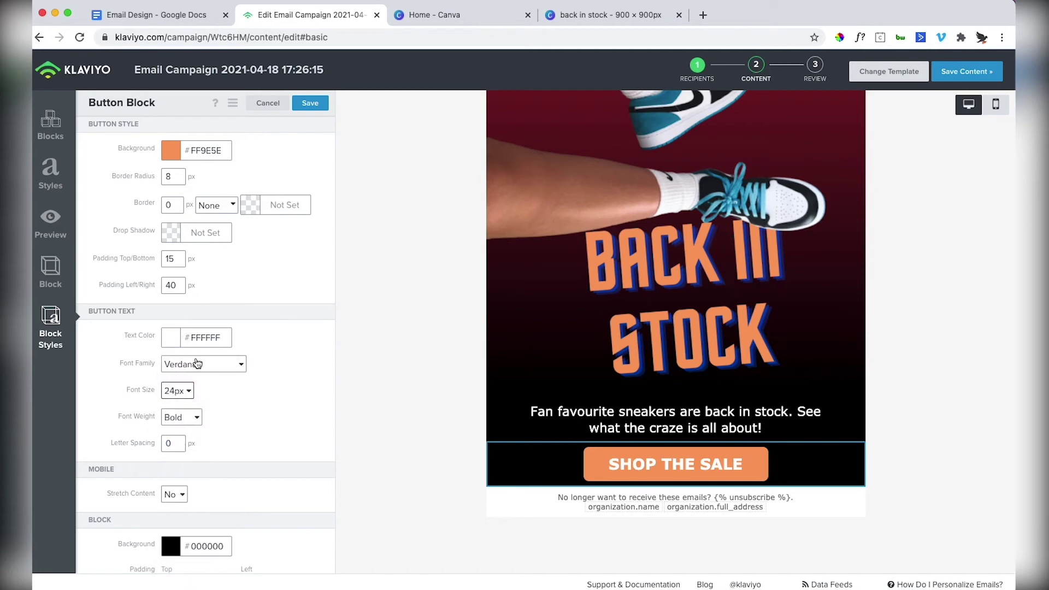
click(185, 392)
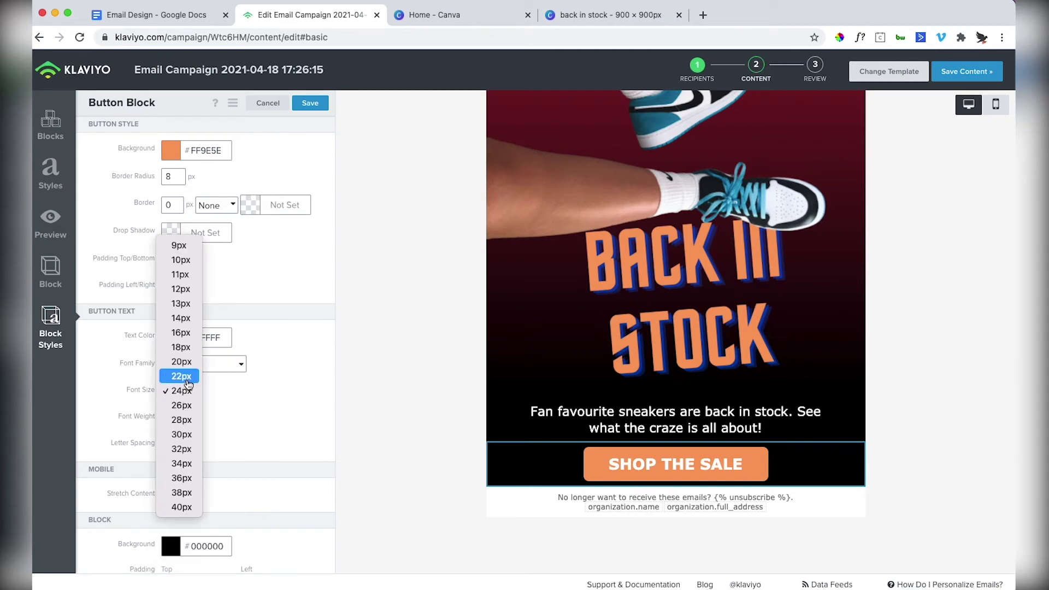
click(180, 375)
scroll(231, 479, down, 3)
double_click(191, 494)
text(20)
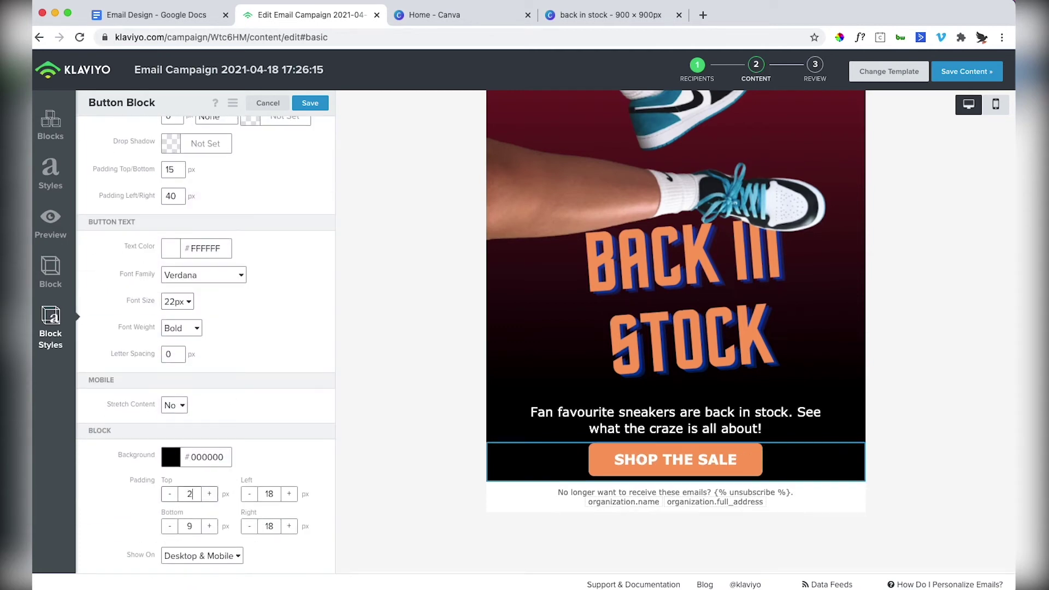
double_click(189, 527)
text(40)
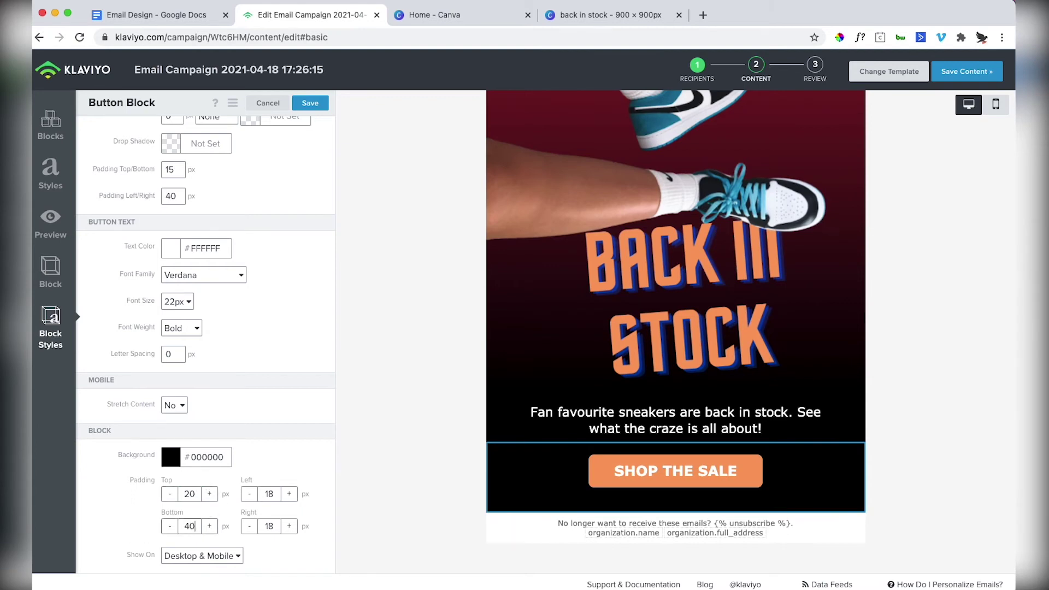
click(309, 107)
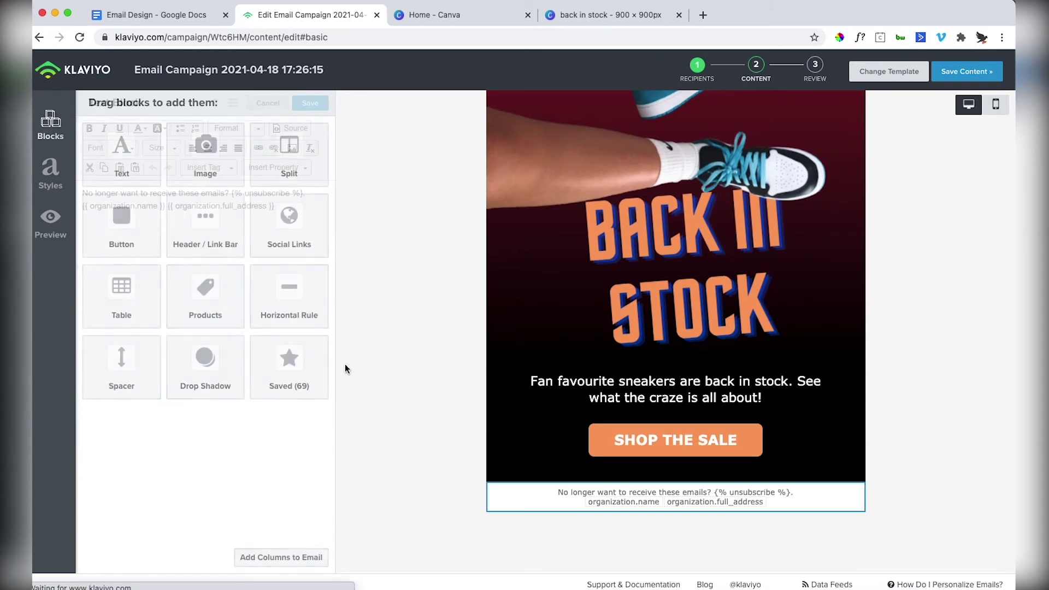
Step: Make the unsubscribe footer text 11px and white #FFFFFF
click(51, 326)
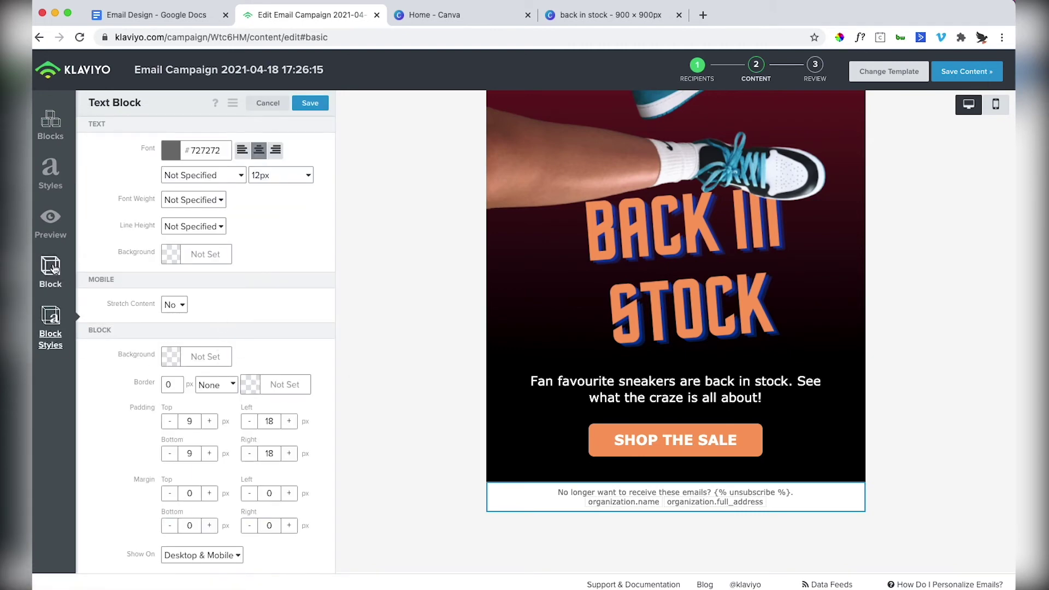
click(54, 267)
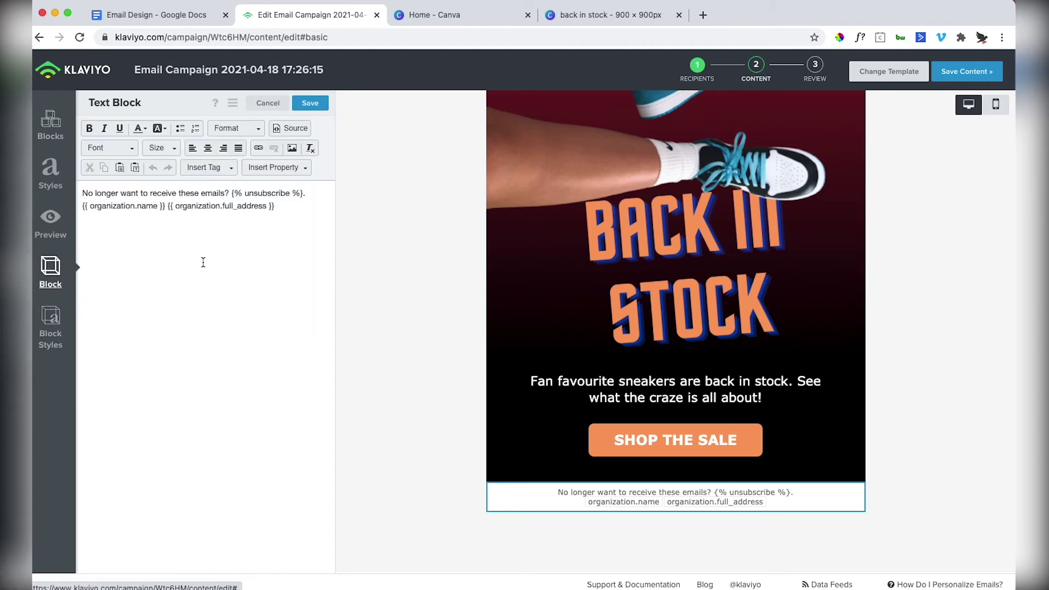
click(53, 319)
click(281, 175)
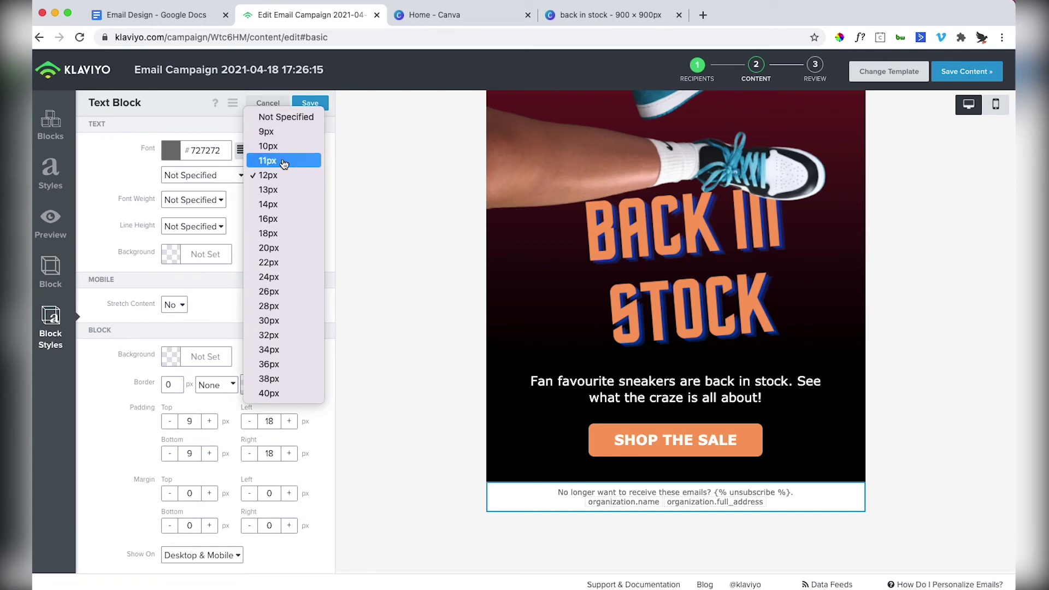
click(229, 178)
click(227, 176)
click(214, 143)
click(214, 143)
text(FFFFFF)
click(88, 162)
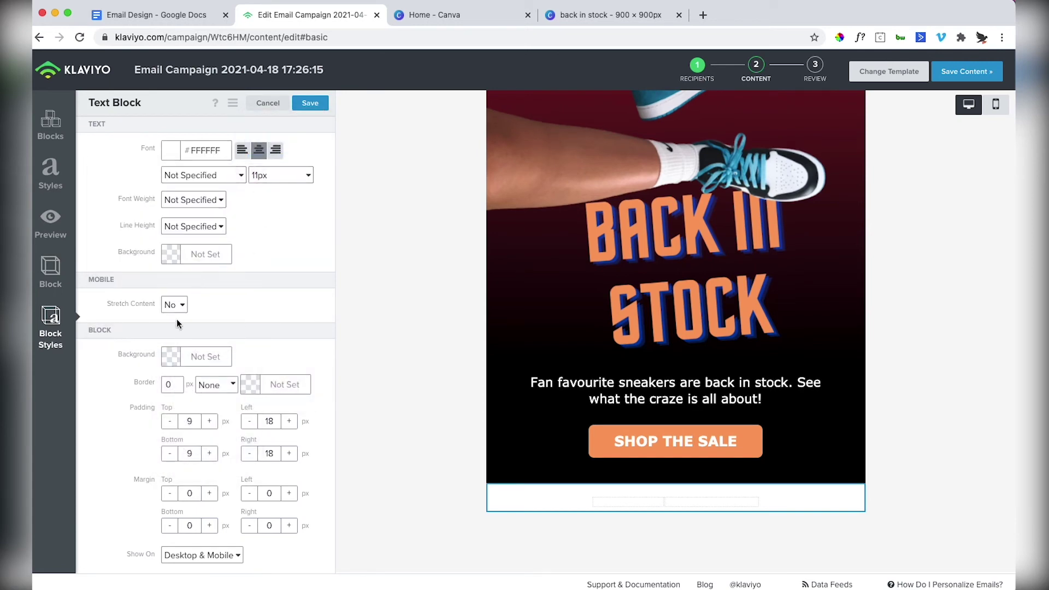
Step: Give the footer a black #000000 background, save it, and place a divider above it
click(203, 357)
drag(168, 402, 226, 404)
click(102, 471)
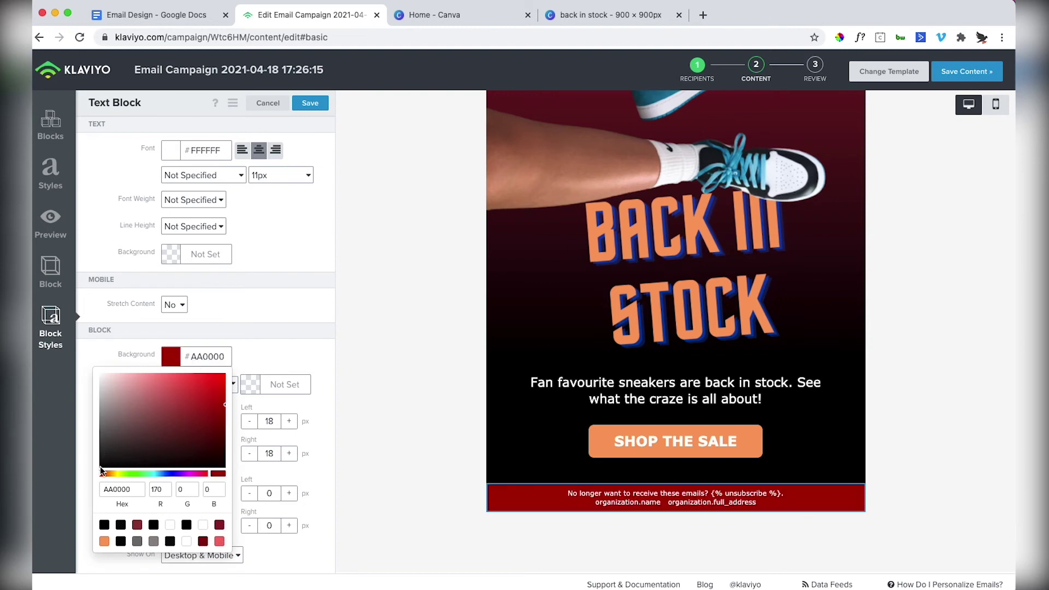
click(204, 357)
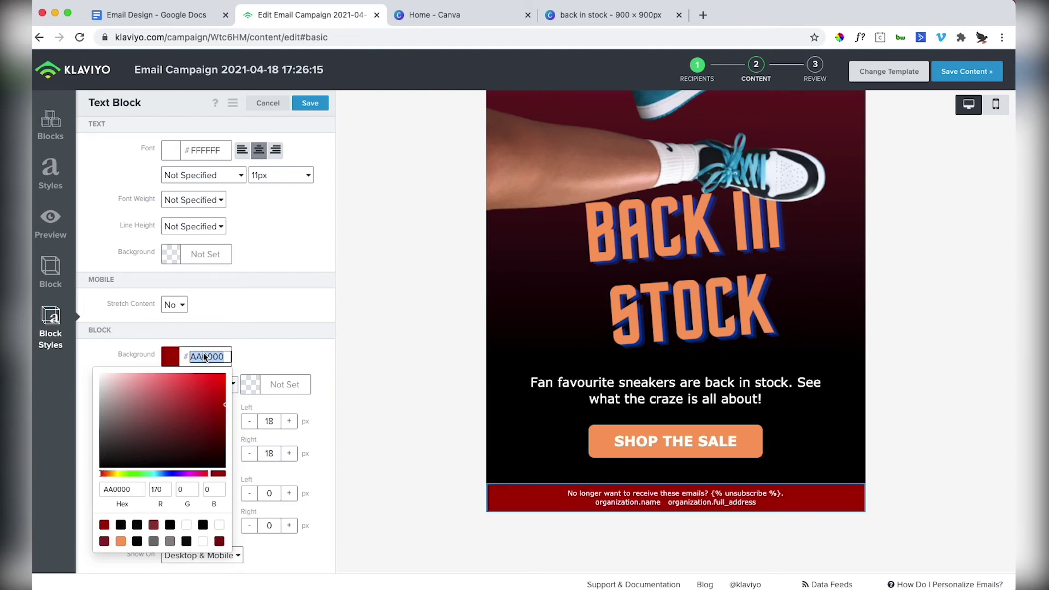
text(000000)
click(279, 356)
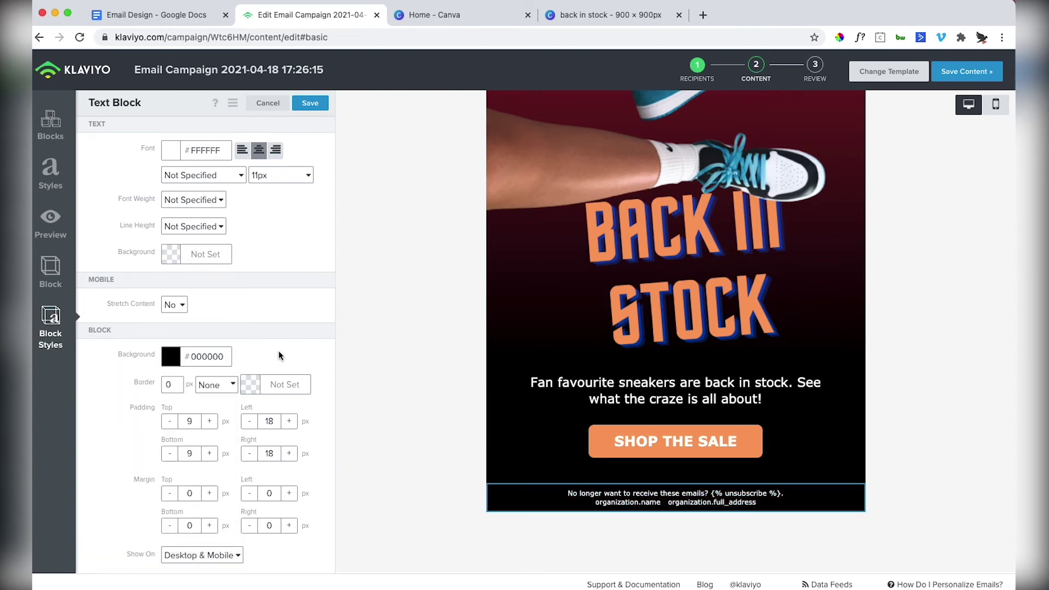
click(320, 107)
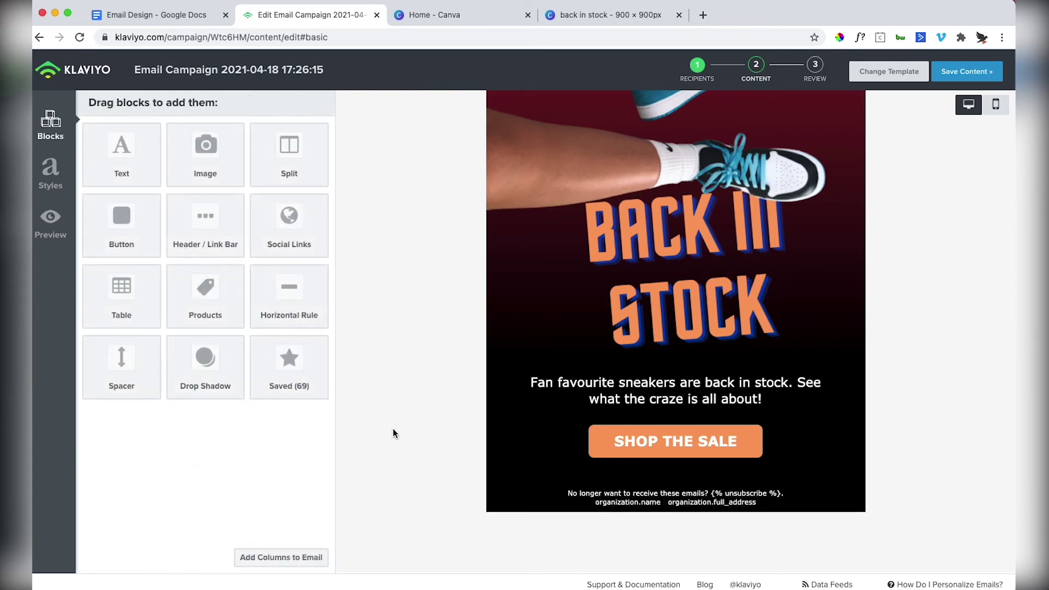
drag(289, 297, 549, 494)
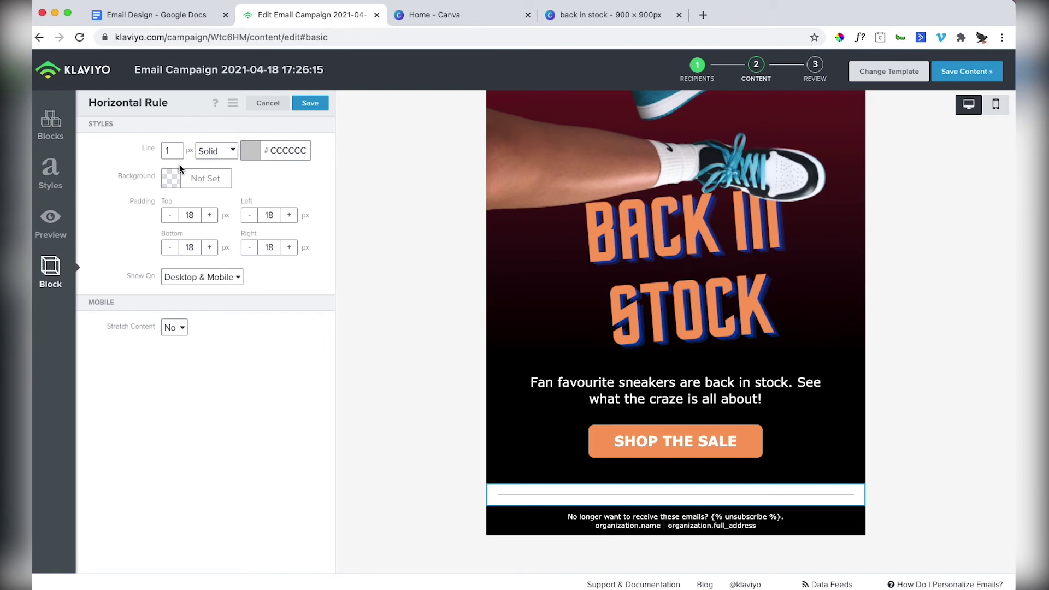
Step: Set the divider line's background to black #000000 and save it
click(195, 178)
drag(106, 284, 100, 287)
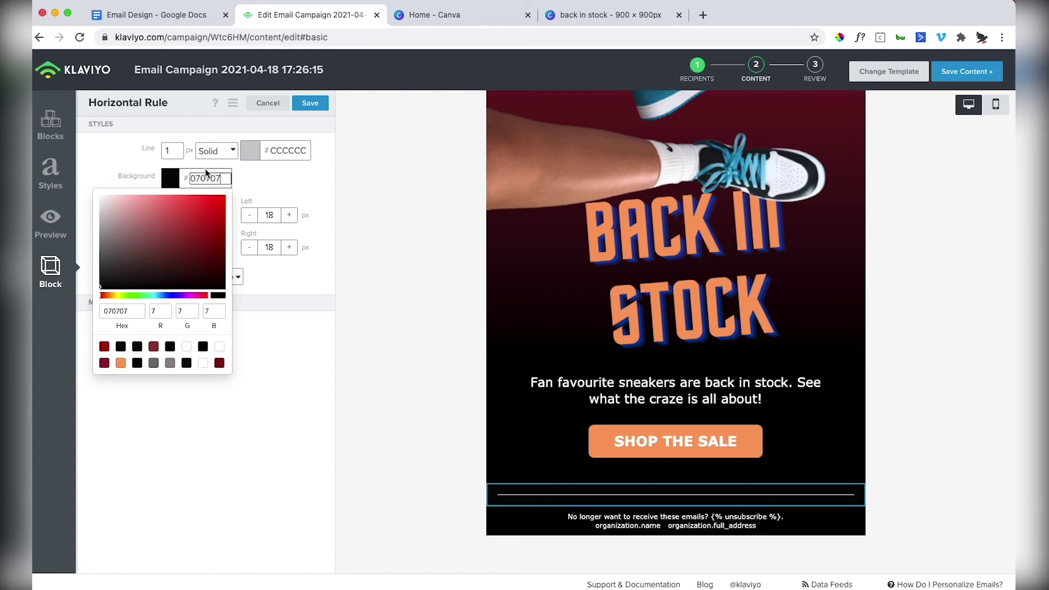
text(000)
click(295, 174)
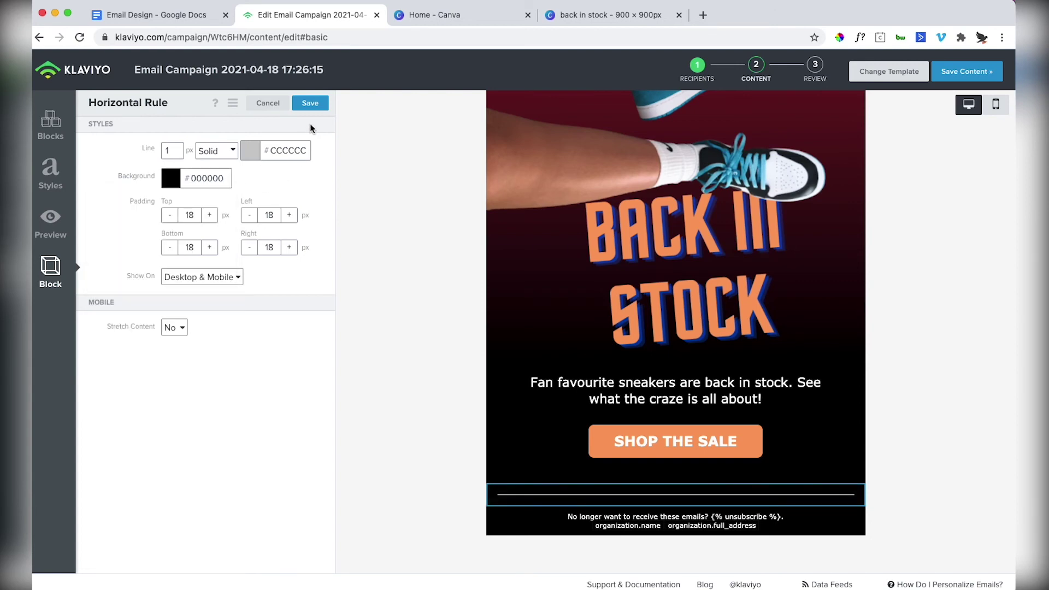
click(310, 103)
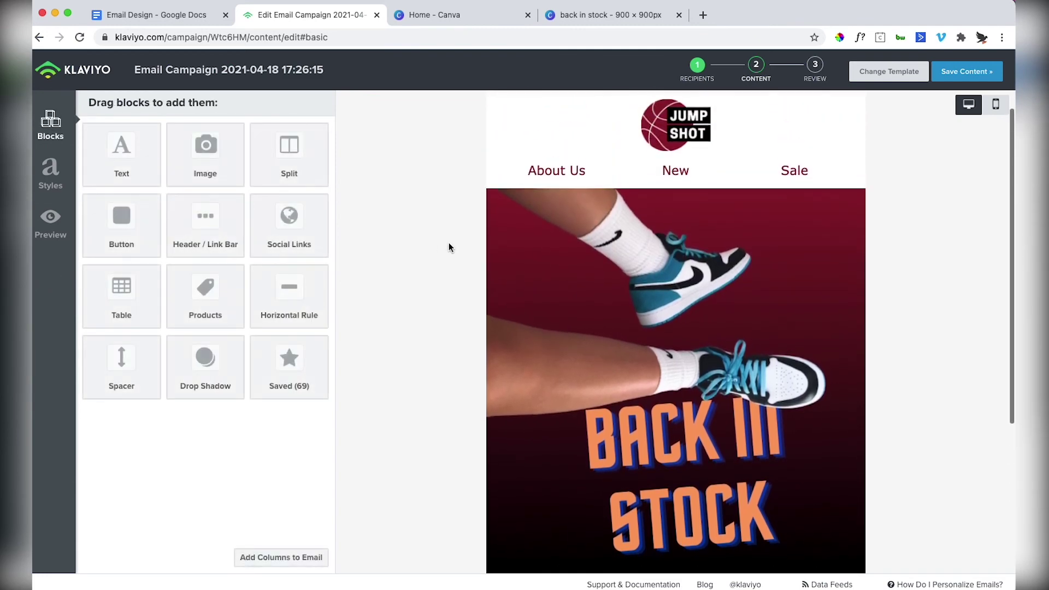
scroll(448, 247, down, 3)
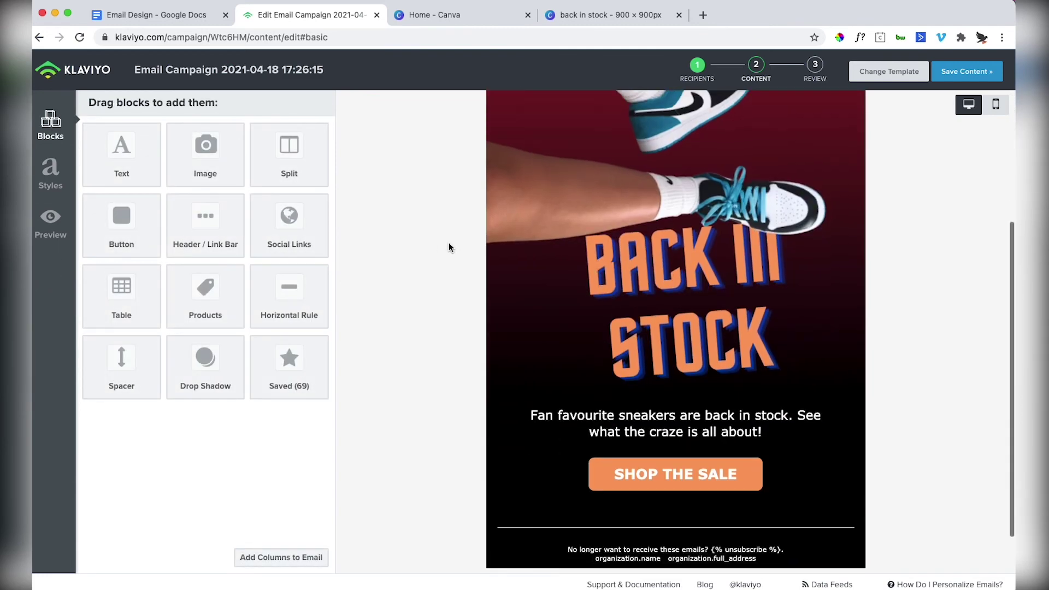